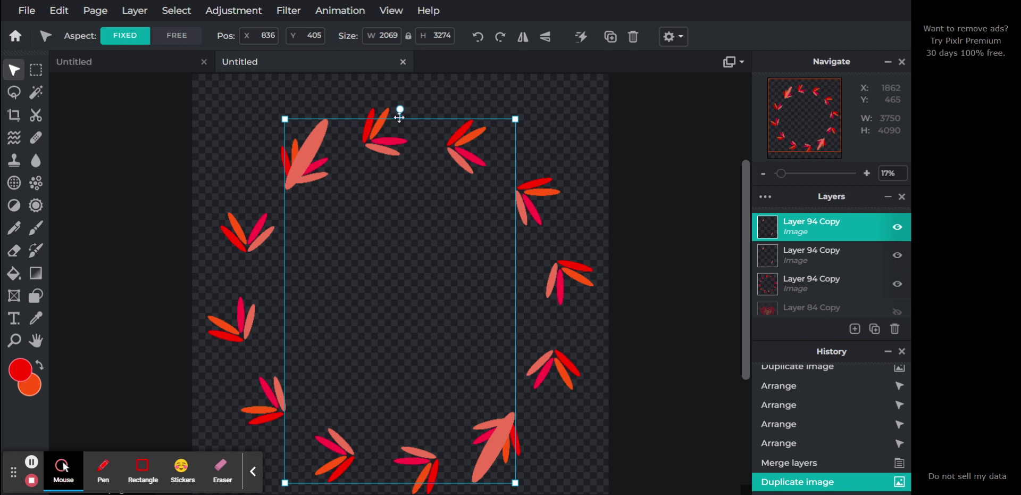
Step: Rotate the large petal pair onto the next leaf clusters counter-clockwise, and repeat with two duplicates around the ring
drag(400, 109, 308, 135)
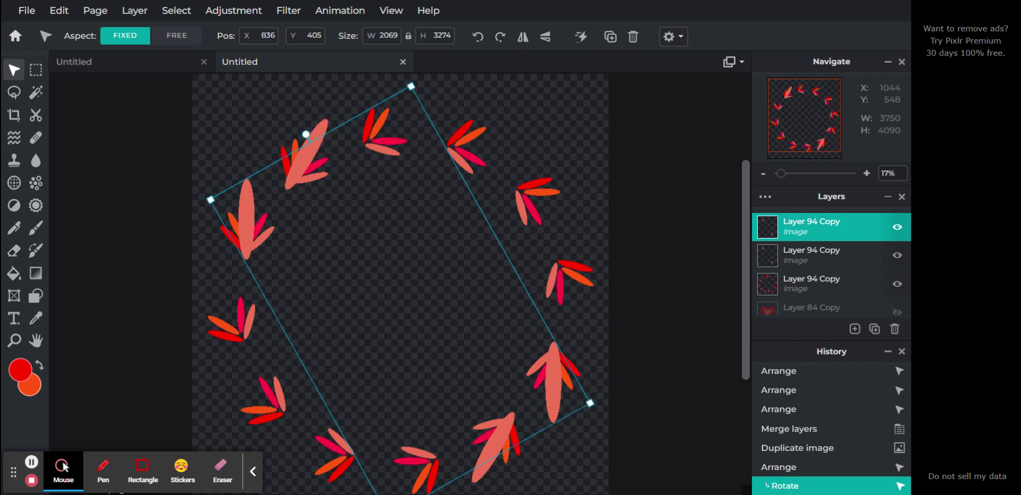
key(ctrl+j)
click(307, 134)
drag(307, 135, 257, 223)
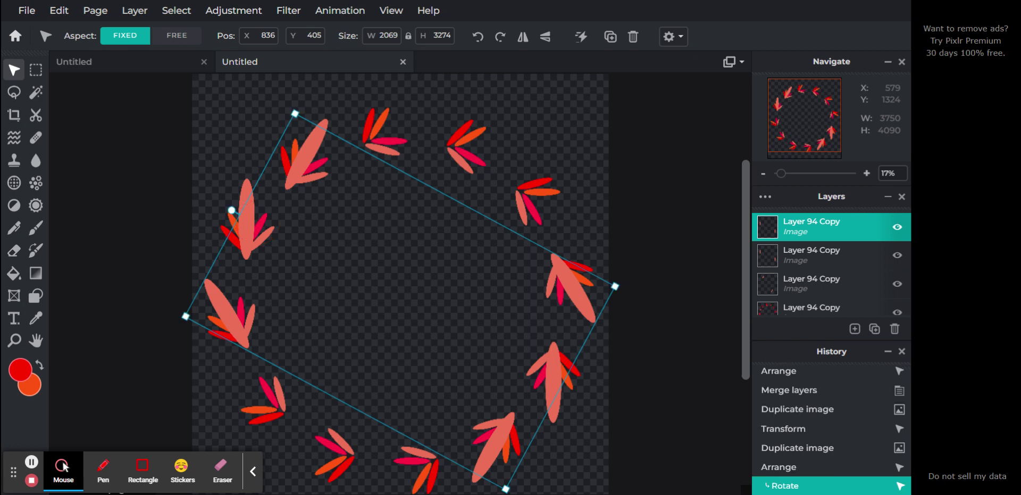
key(ctrl+j)
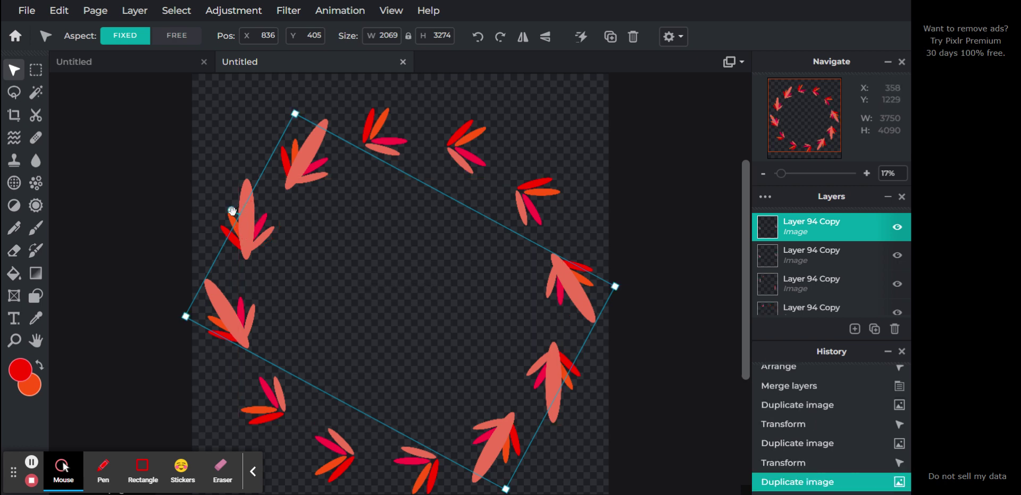
drag(229, 221, 222, 305)
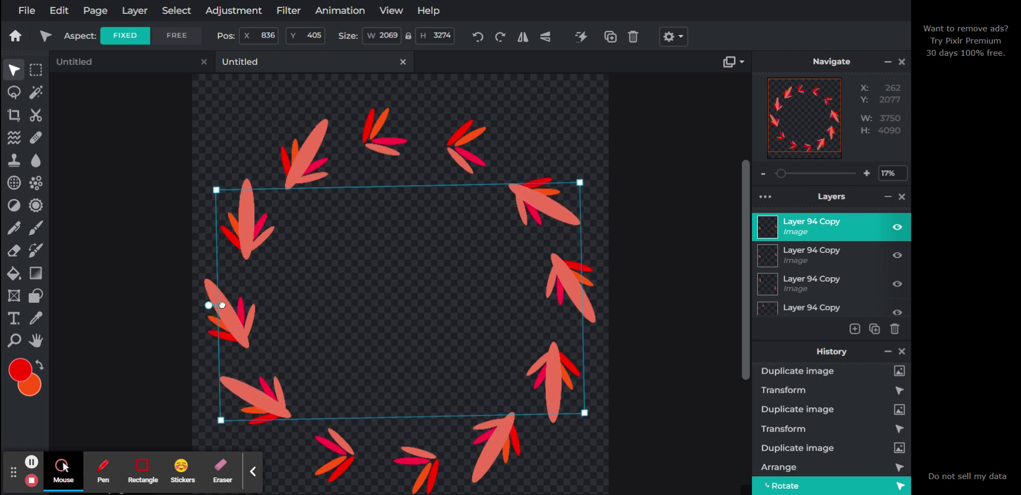
Step: Duplicate and rotate the petal pair twice more to cover the last bare leaf clusters of the ring
key(ctrl+j)
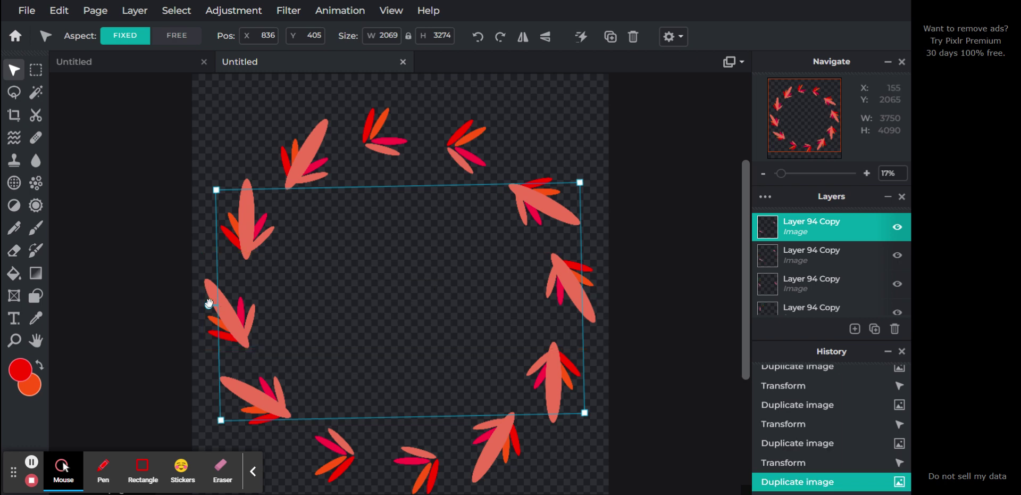
drag(209, 303, 239, 398)
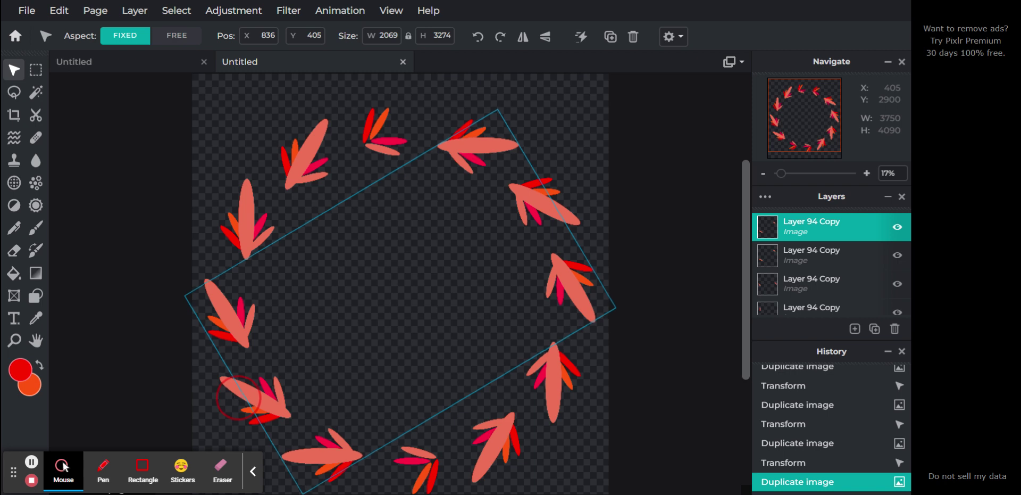
drag(238, 397, 236, 398)
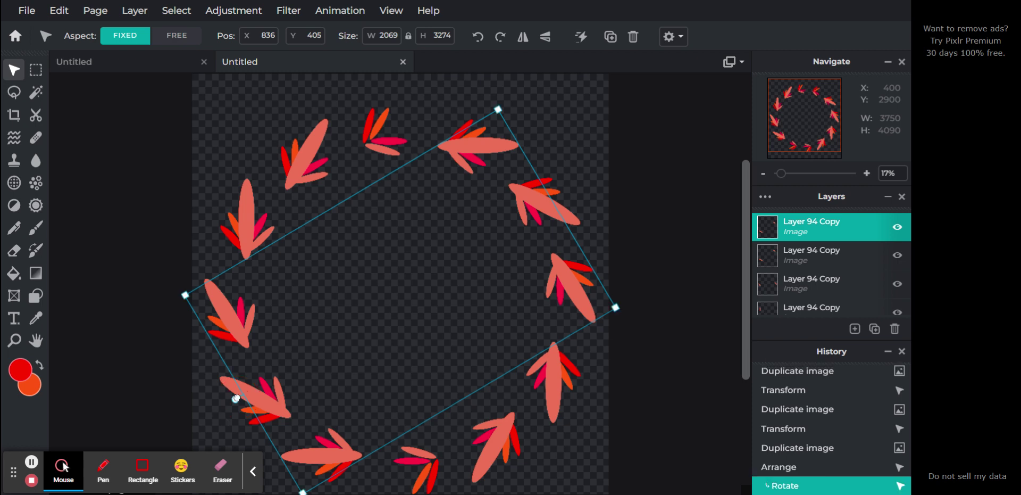
key(ctrl+j)
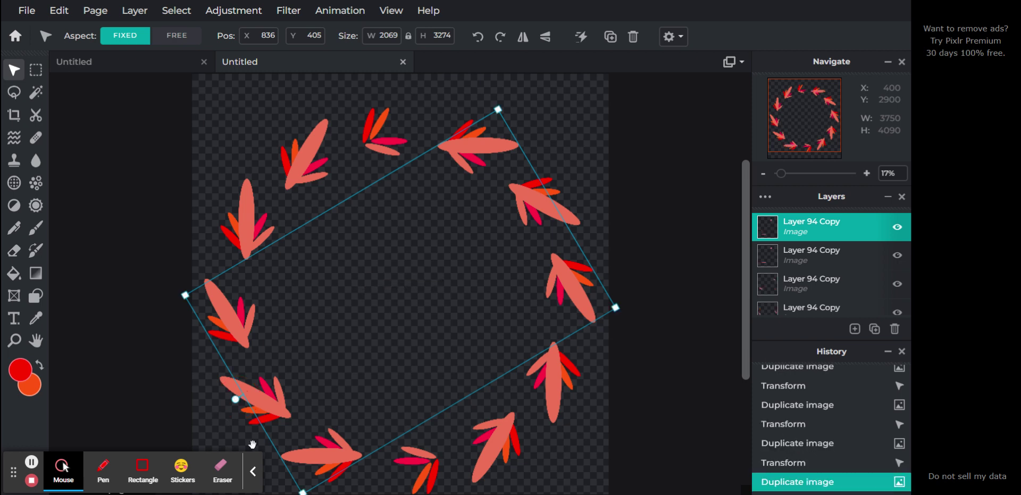
drag(235, 398, 313, 459)
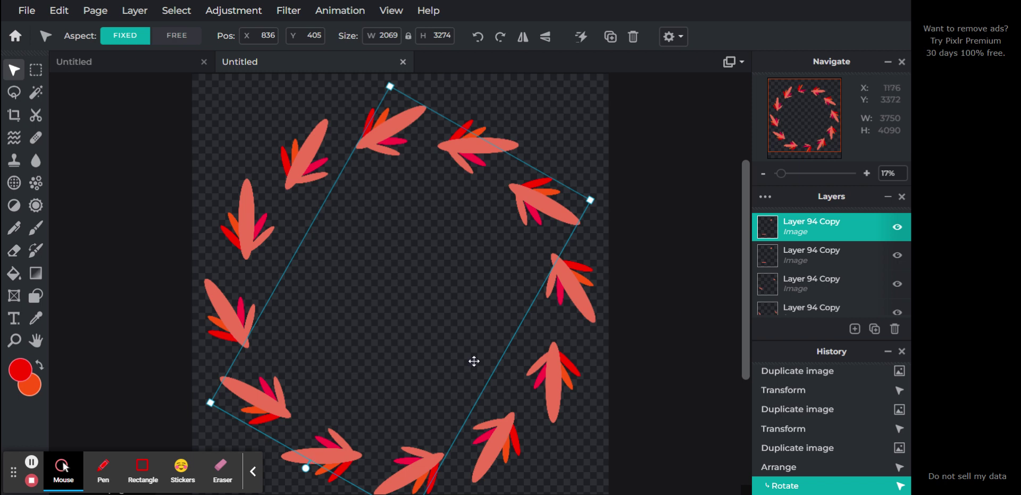
Step: Merge the large petal pair layers down one by one into a single layer, separate from the small-leaf ring
click(828, 230)
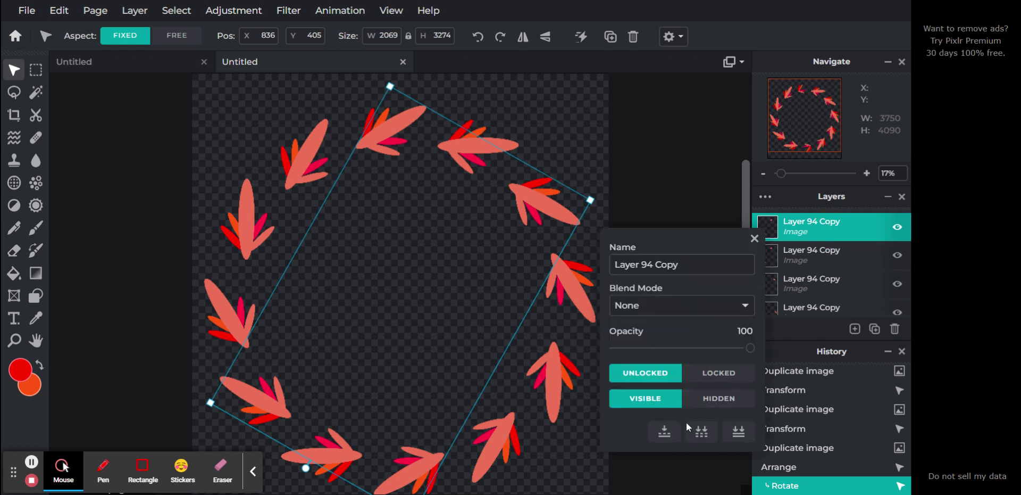
click(679, 436)
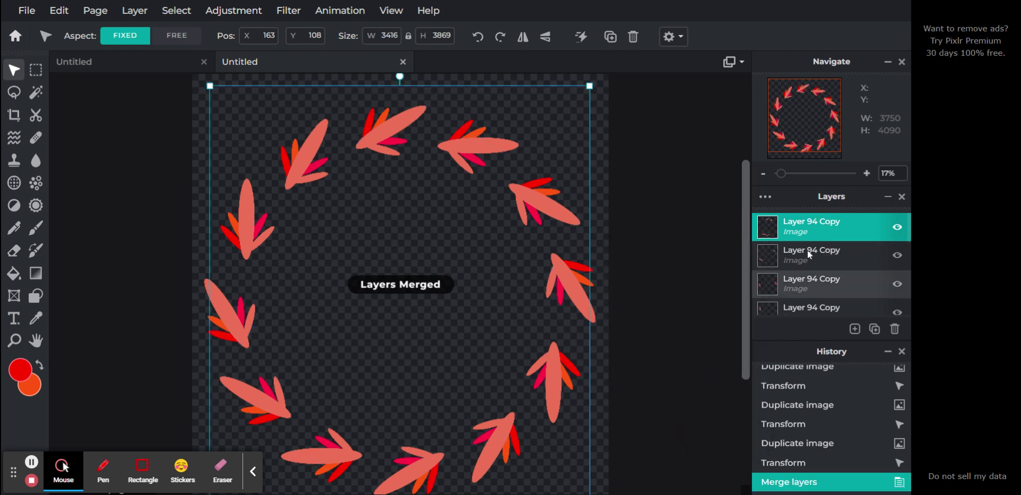
click(801, 229)
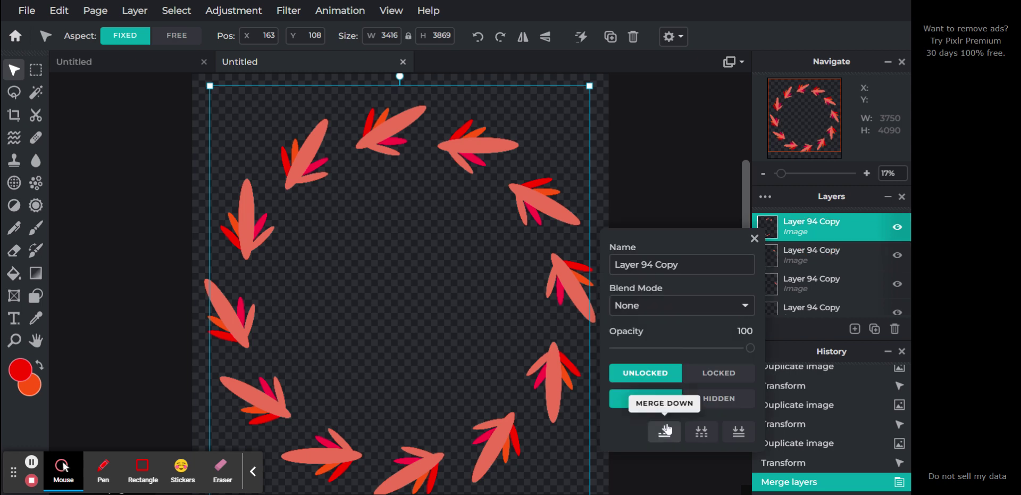
click(665, 428)
click(813, 219)
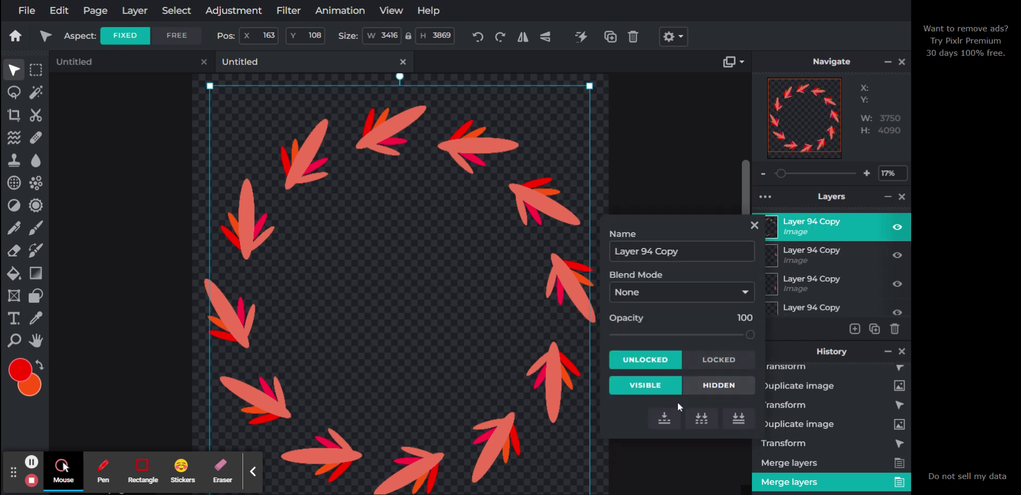
click(665, 419)
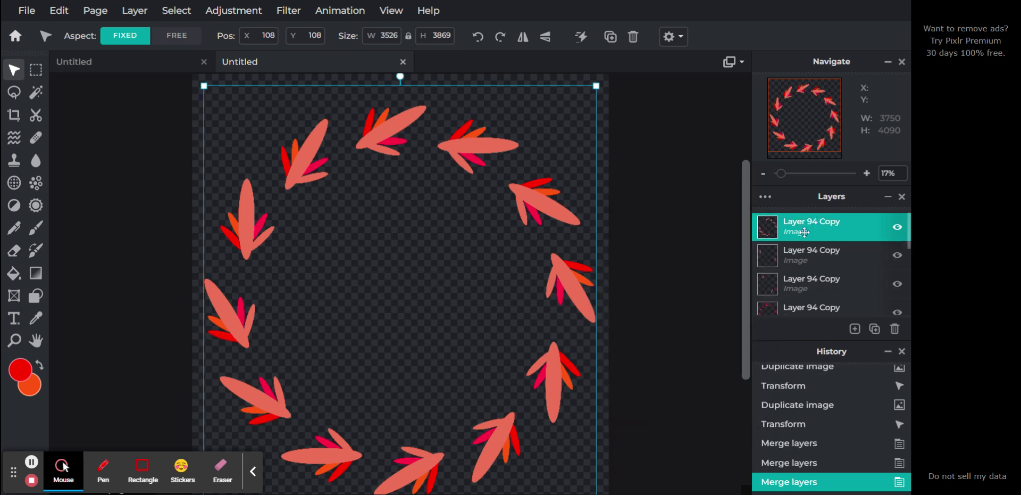
click(803, 227)
click(664, 430)
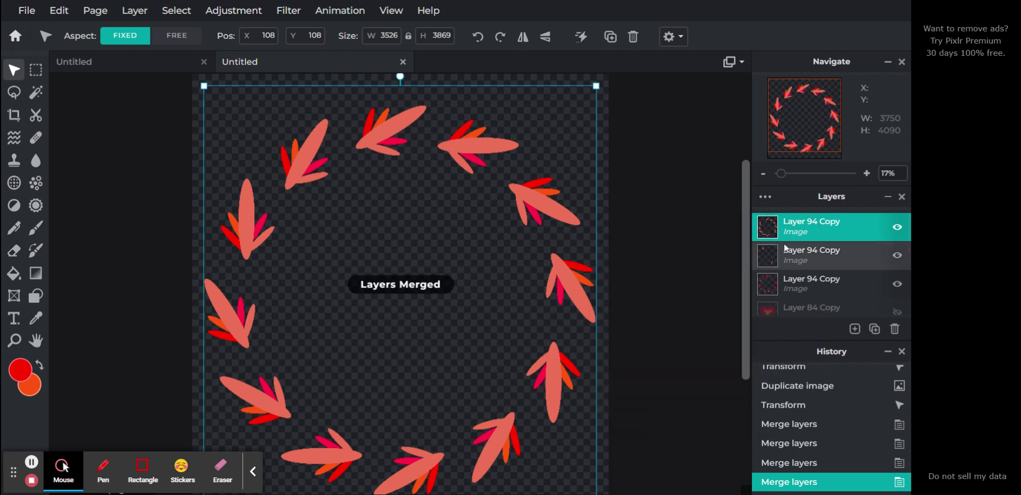
click(792, 228)
click(671, 425)
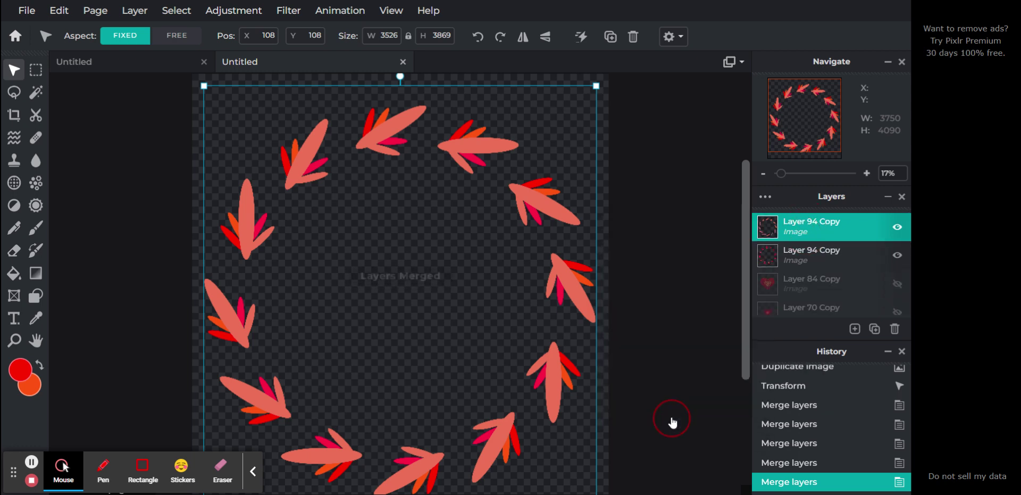
drag(785, 172, 781, 177)
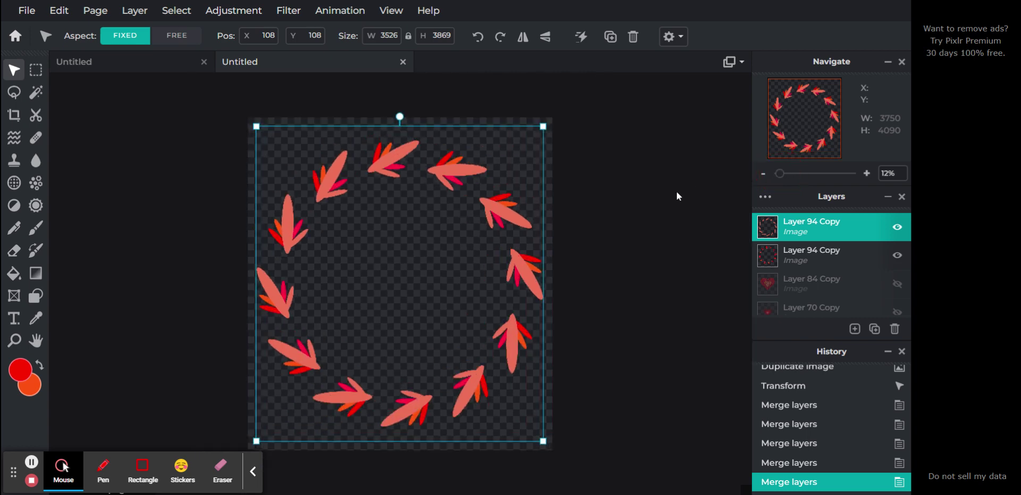
click(288, 10)
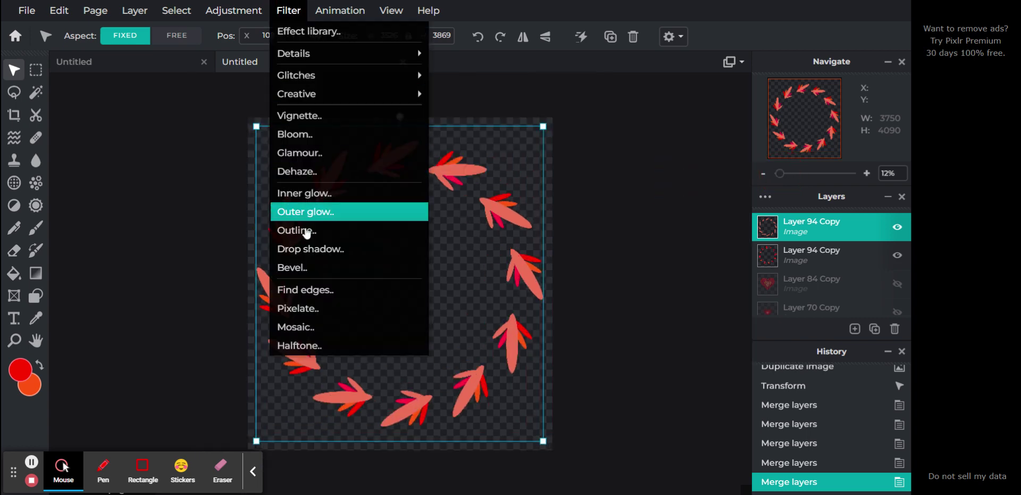
click(310, 270)
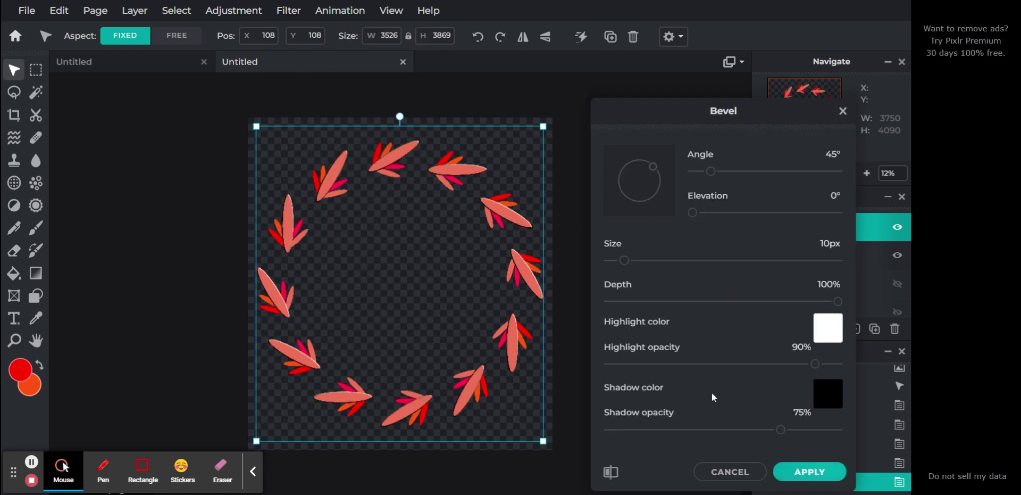
click(729, 470)
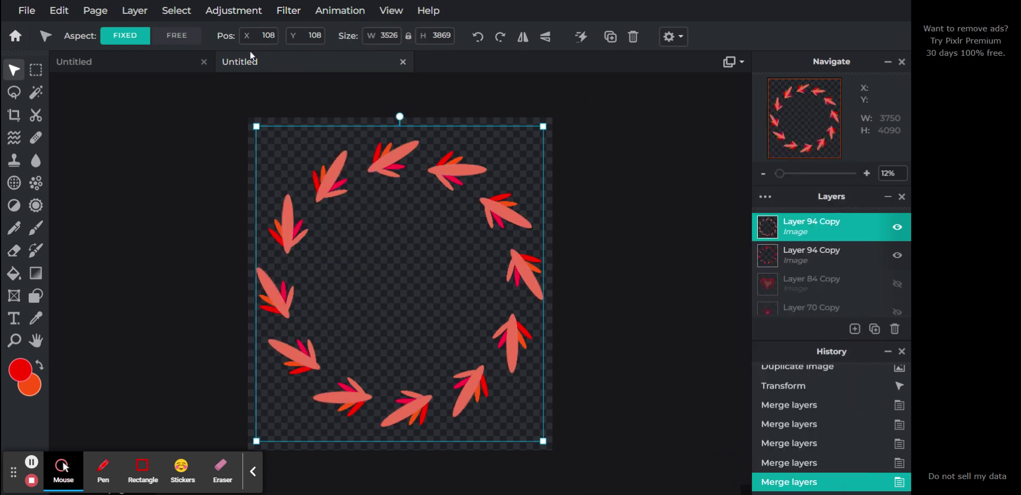
Step: Apply a Bevel to the large-petal layer with angle 0°, size 150px, highlight opacity 100% and shadow opacity 45%
click(289, 11)
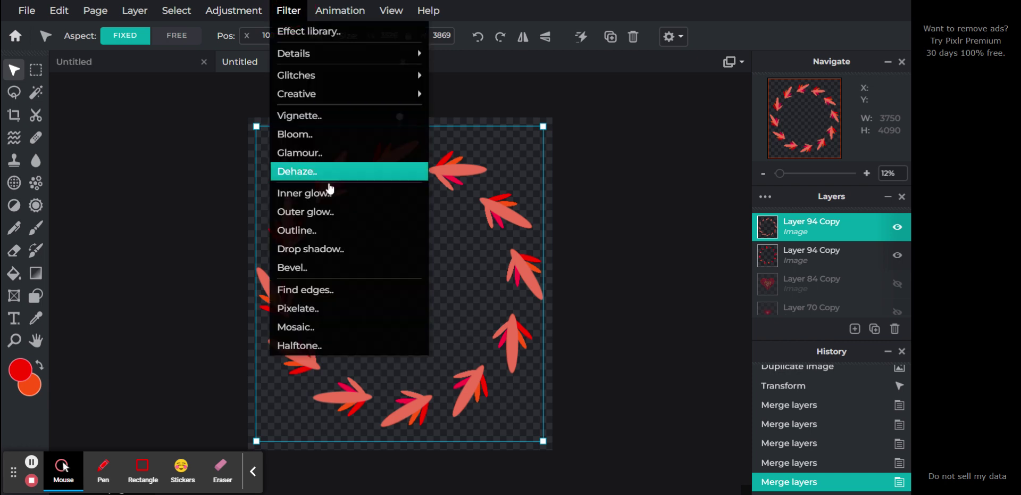
click(317, 270)
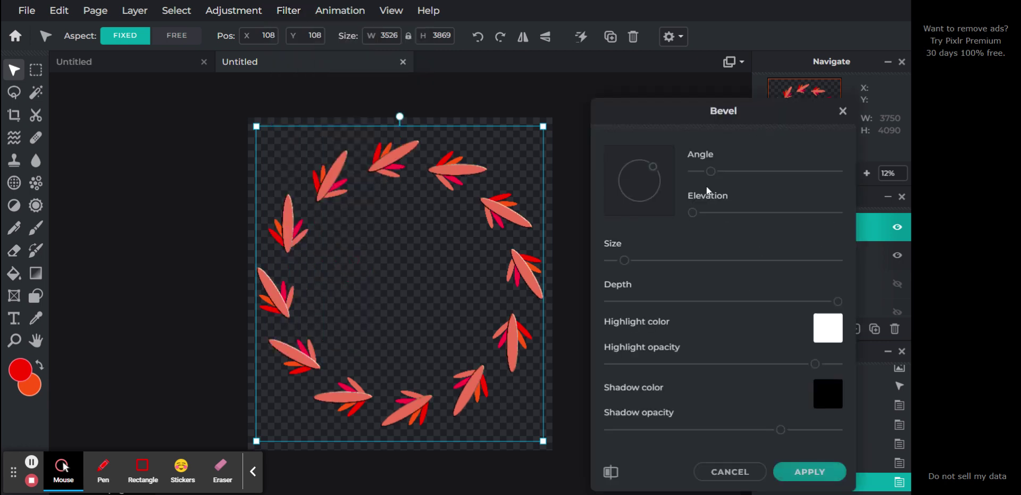
click(713, 175)
drag(713, 175, 653, 174)
drag(697, 255, 923, 285)
drag(815, 364, 882, 370)
click(795, 412)
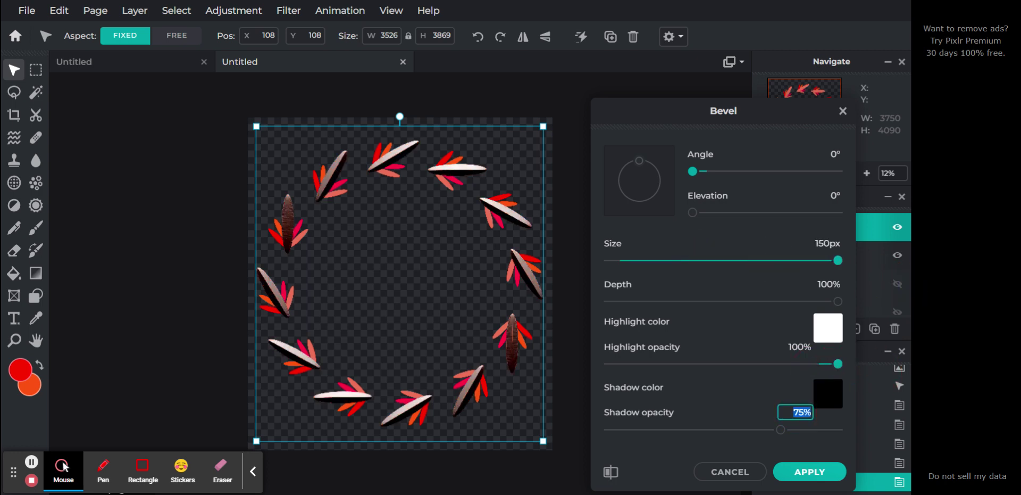
text(30)
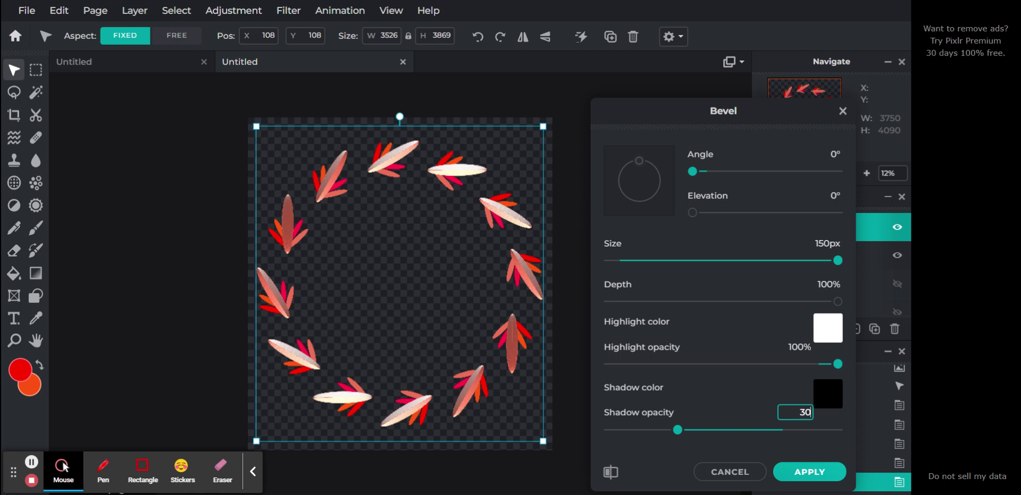
click(795, 412)
text(45)
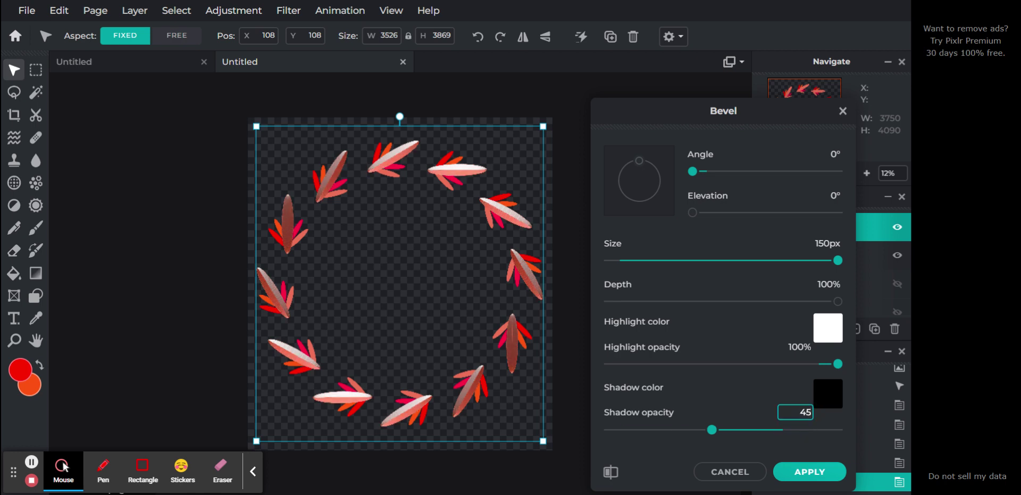
key(Return)
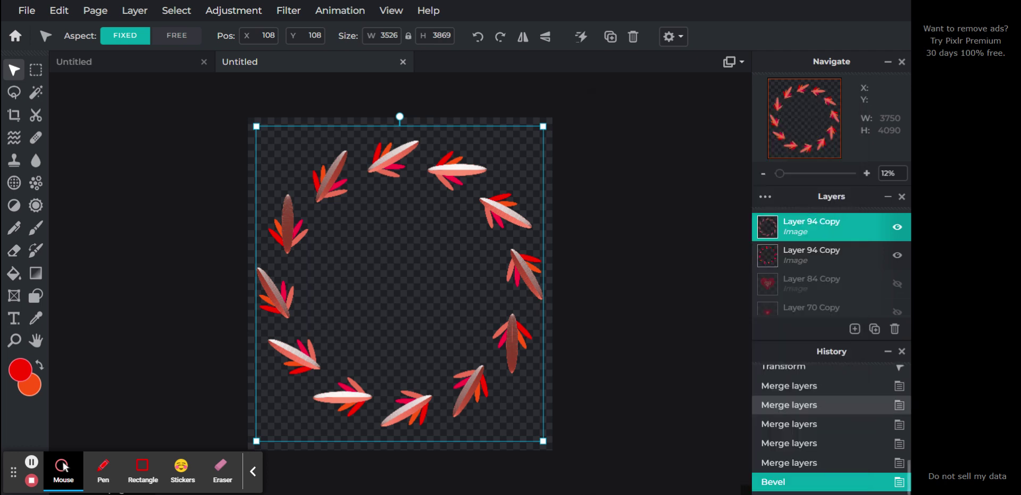
Step: Apply a Bevel to the small-leaf ring layer with angle 0°, size 150px, highlight opacity 100% and shadow opacity 35%
click(841, 264)
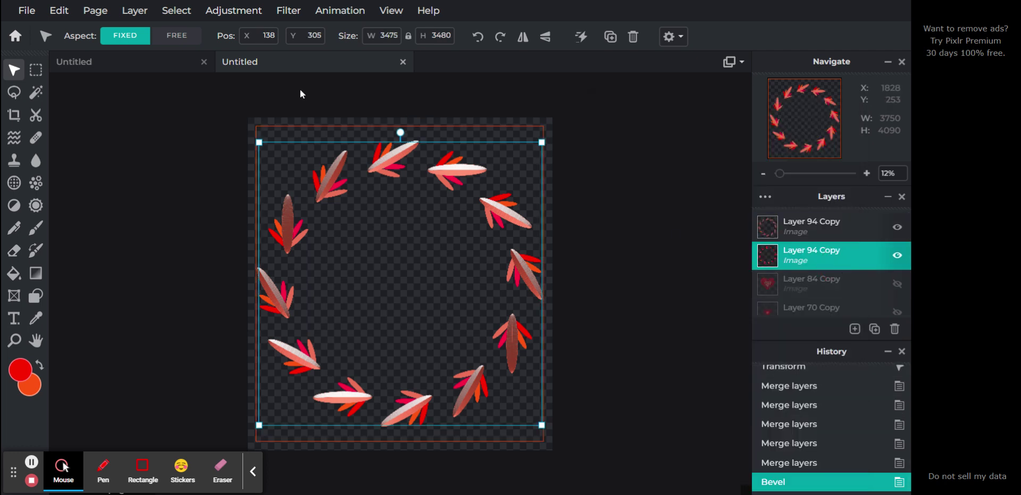
click(288, 11)
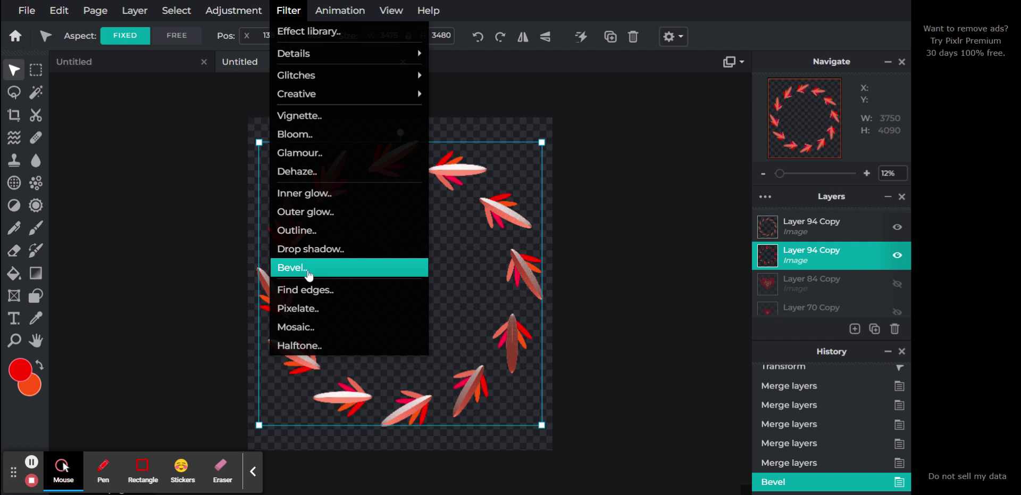
click(308, 271)
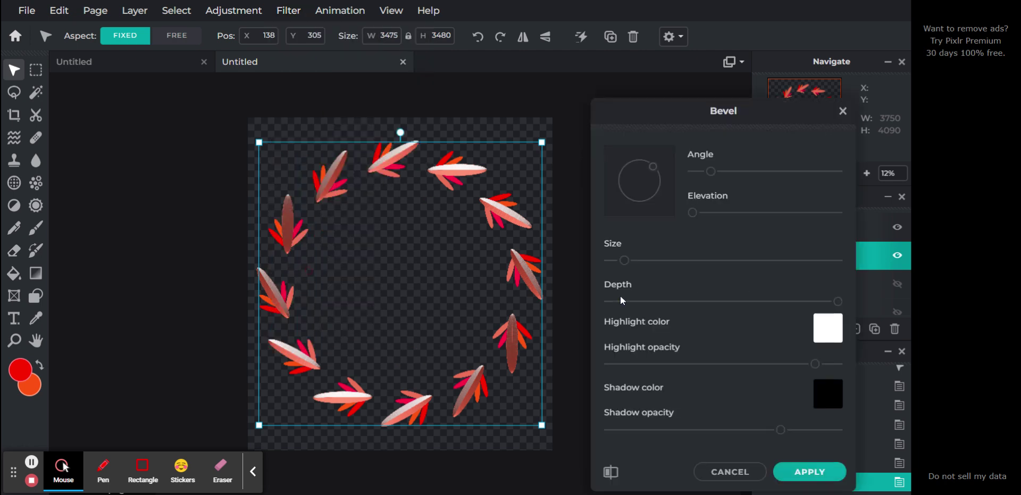
drag(763, 265, 882, 266)
drag(712, 174, 646, 171)
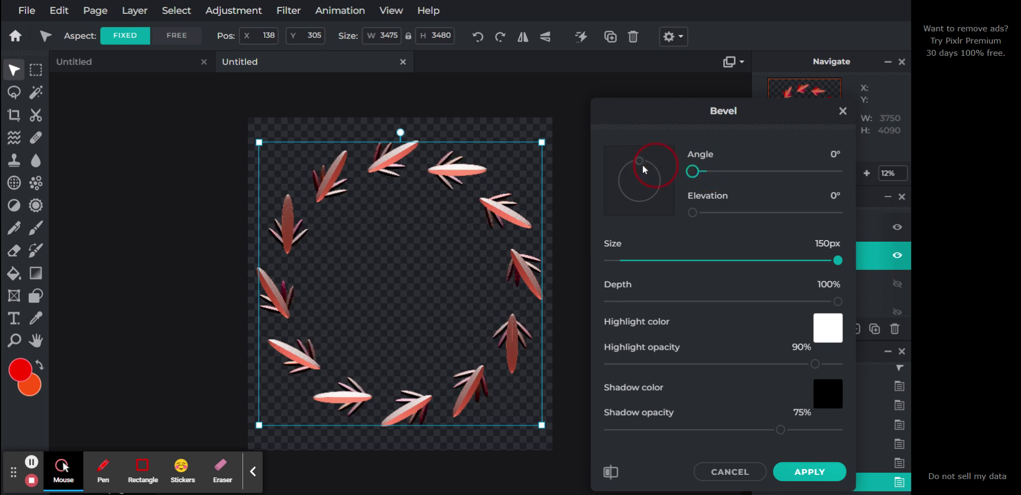
click(796, 343)
text(100)
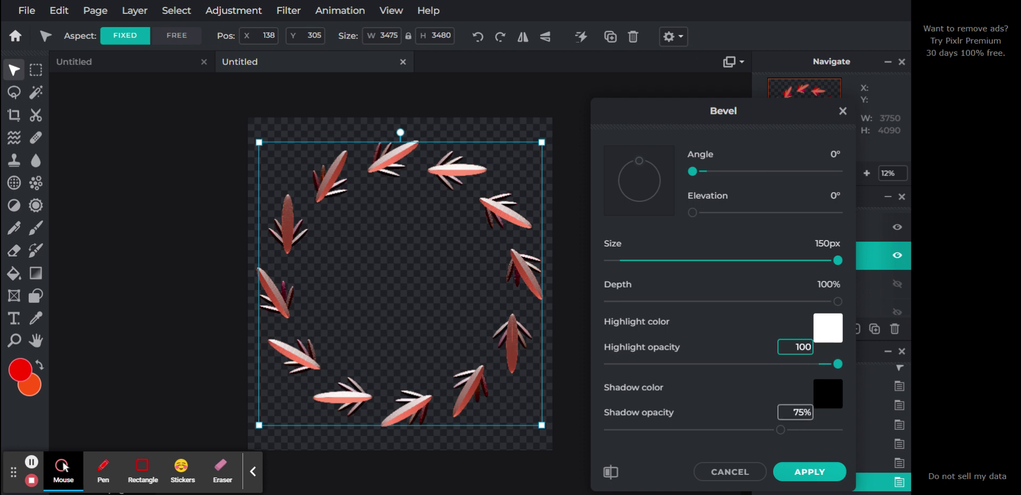
click(798, 413)
text(45)
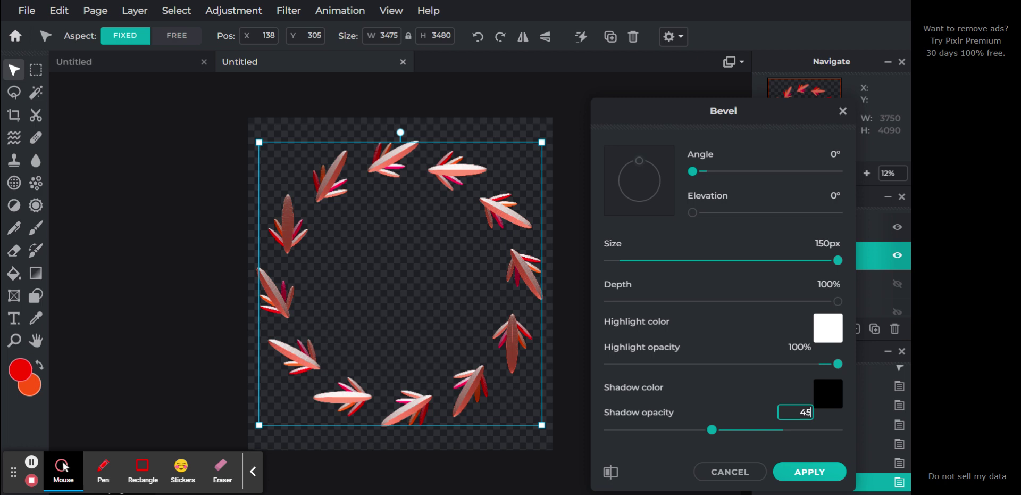
double_click(798, 412)
text(35)
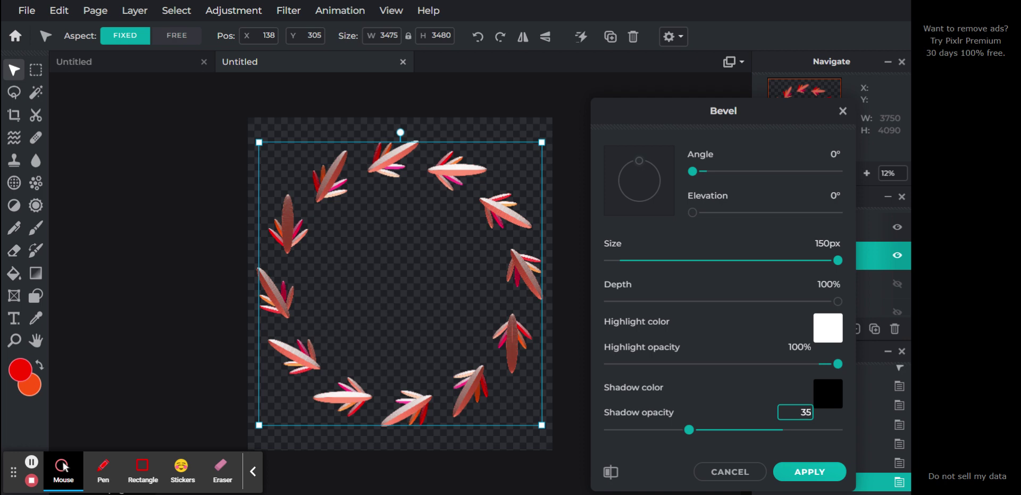
key(Return)
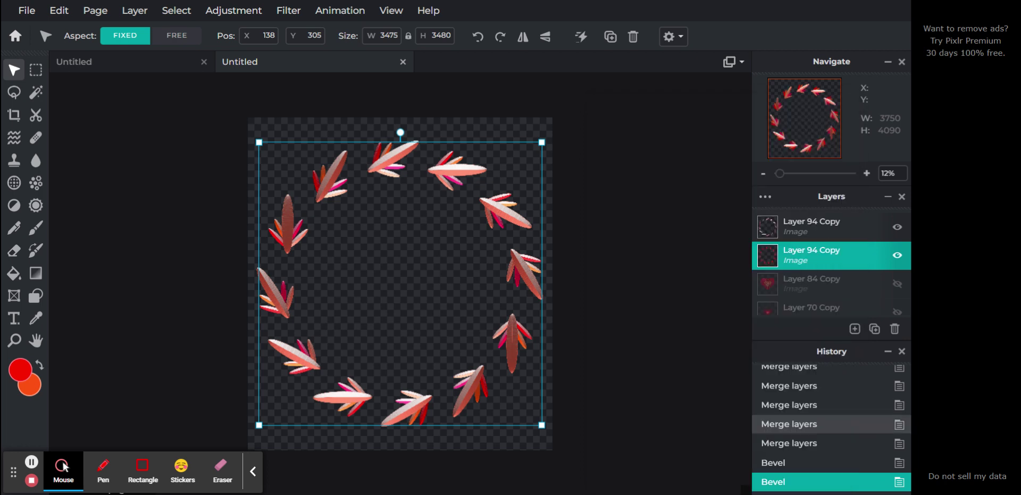
Step: Duplicate the large-petal layer and select the lower of the two copies
click(803, 231)
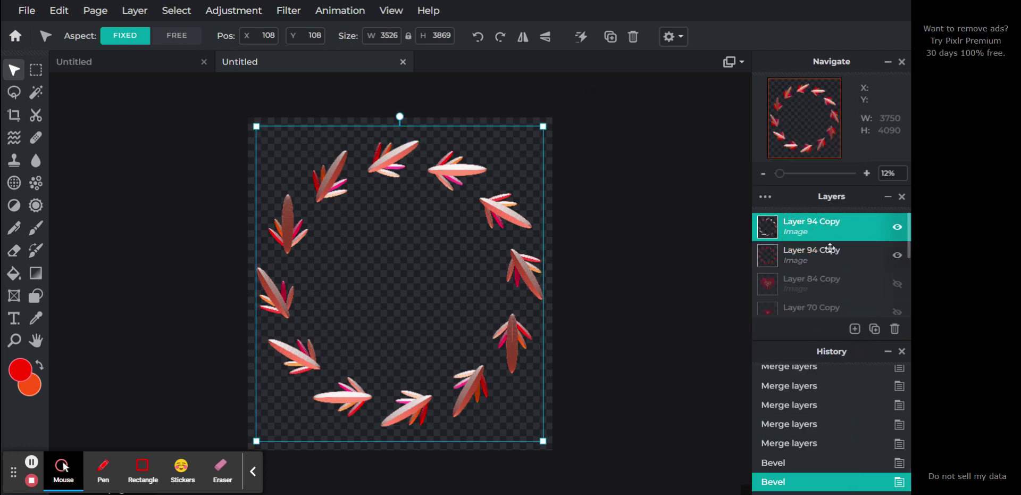
click(874, 329)
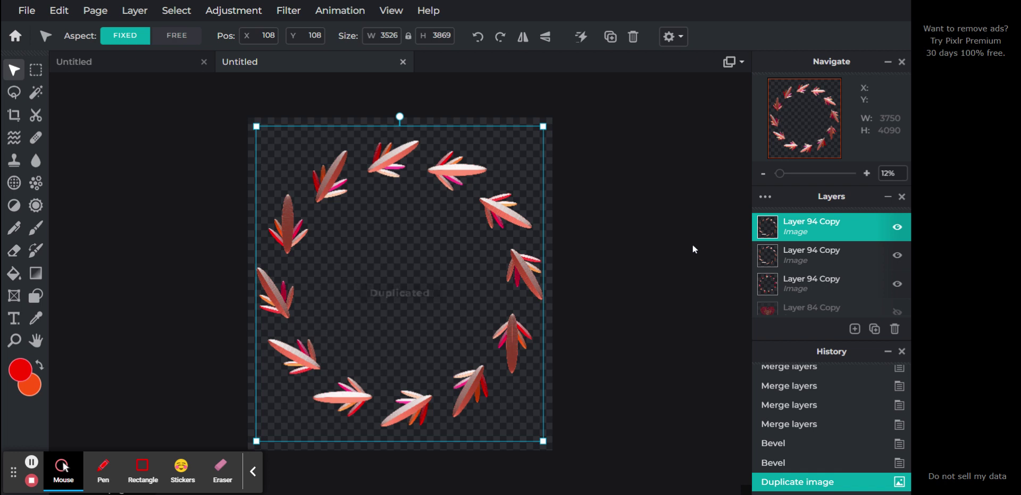
click(777, 250)
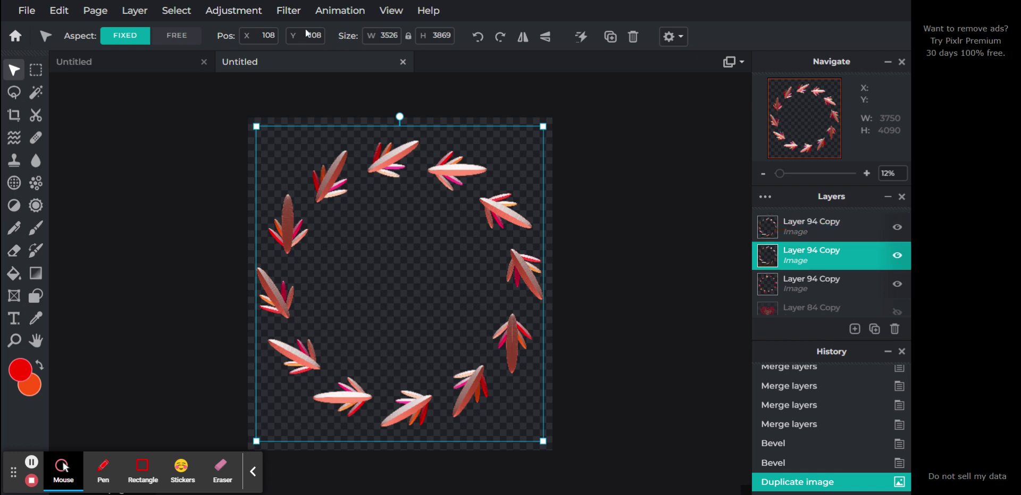
Step: Apply a black Drop shadow to the lower large-petal copy with opacity 100%, blur 100px and both offsets 0px
click(288, 11)
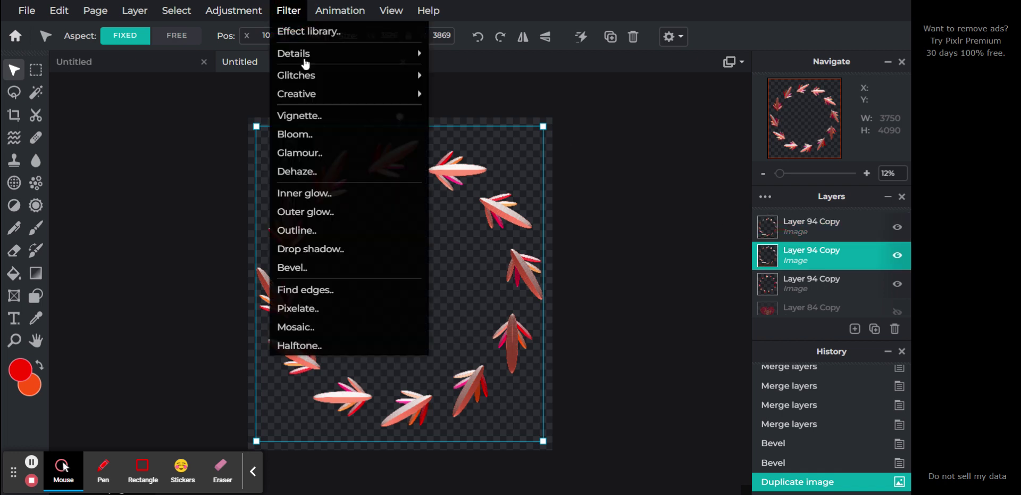
click(335, 249)
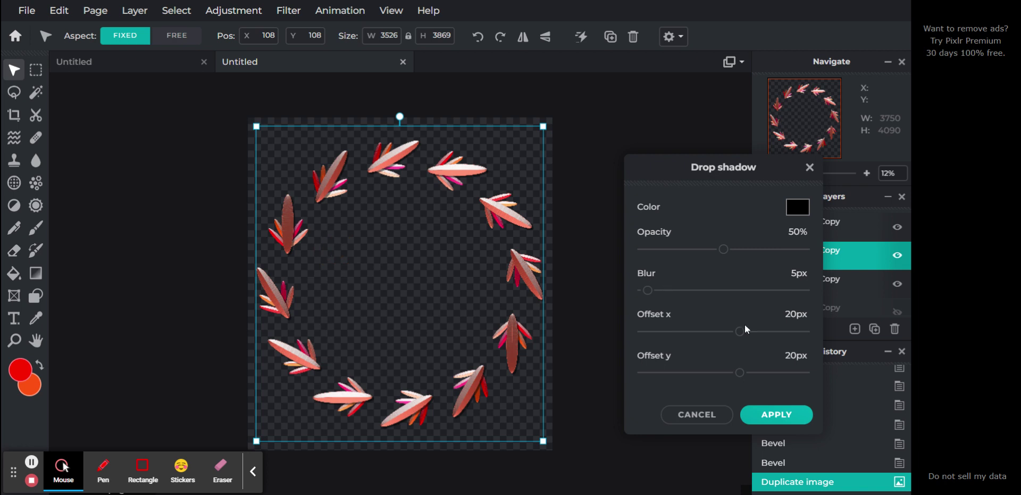
click(791, 314)
text(0)
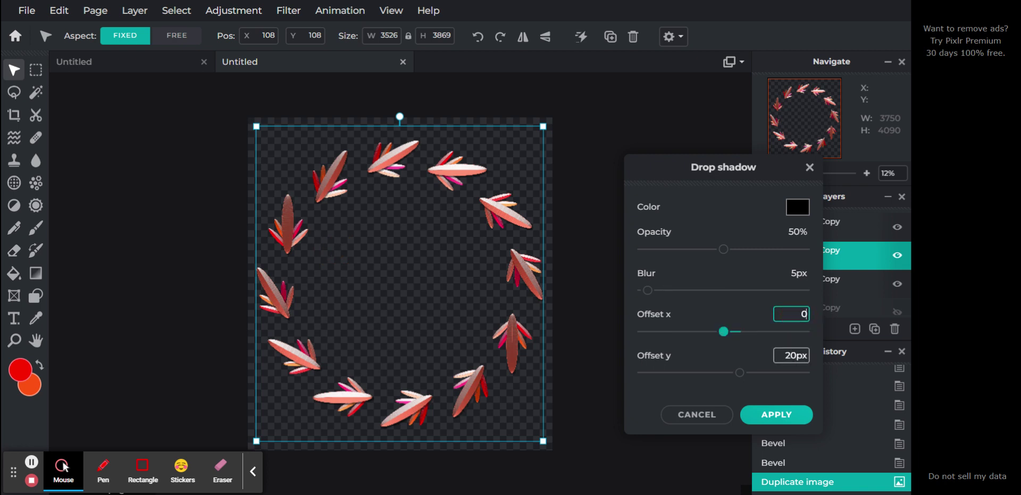
click(787, 353)
text(0)
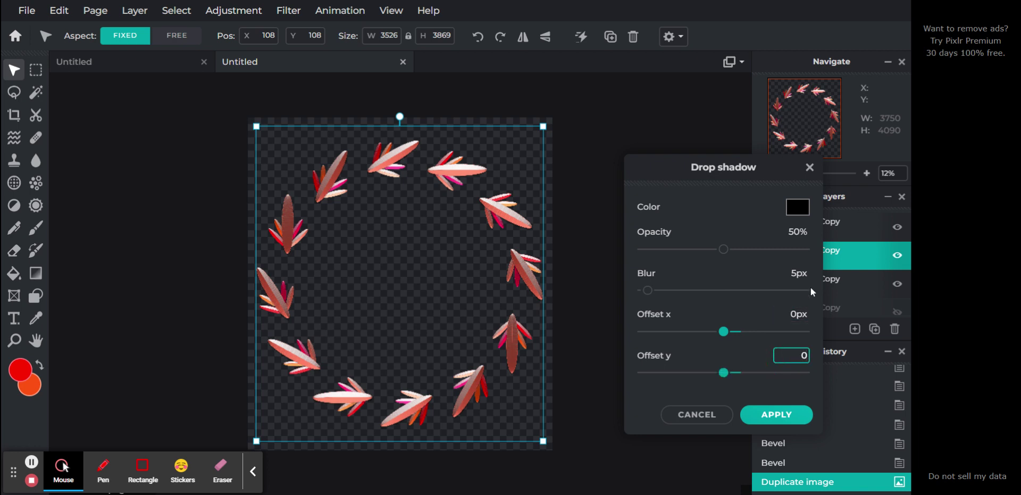
click(800, 274)
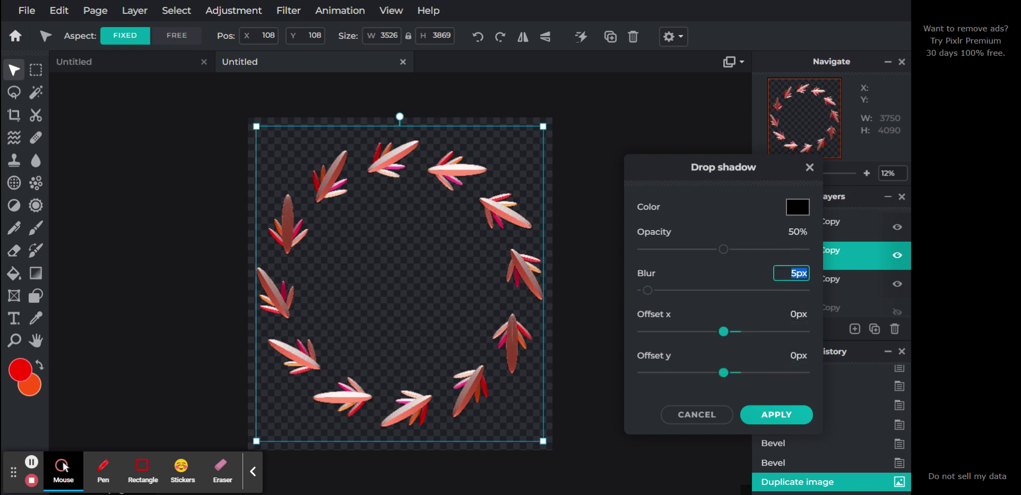
text(100)
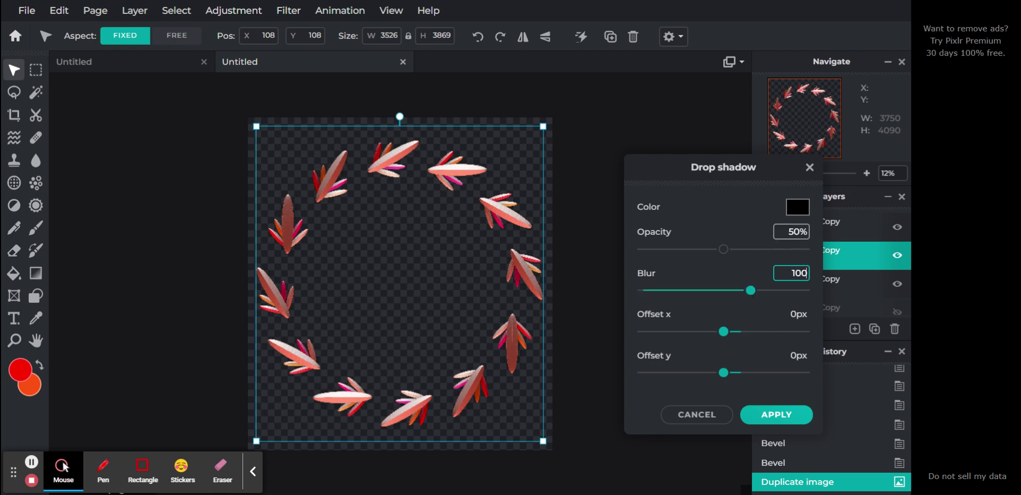
click(793, 231)
text(100)
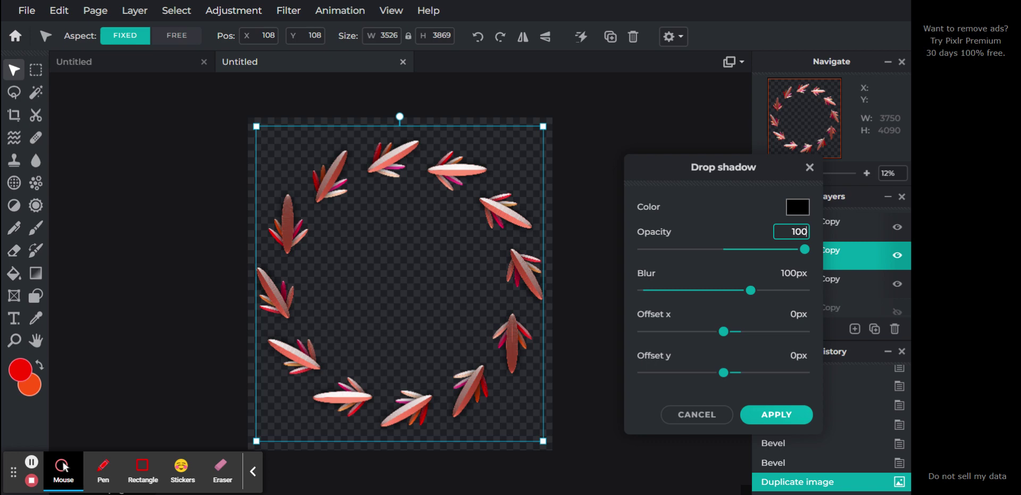
key(Return)
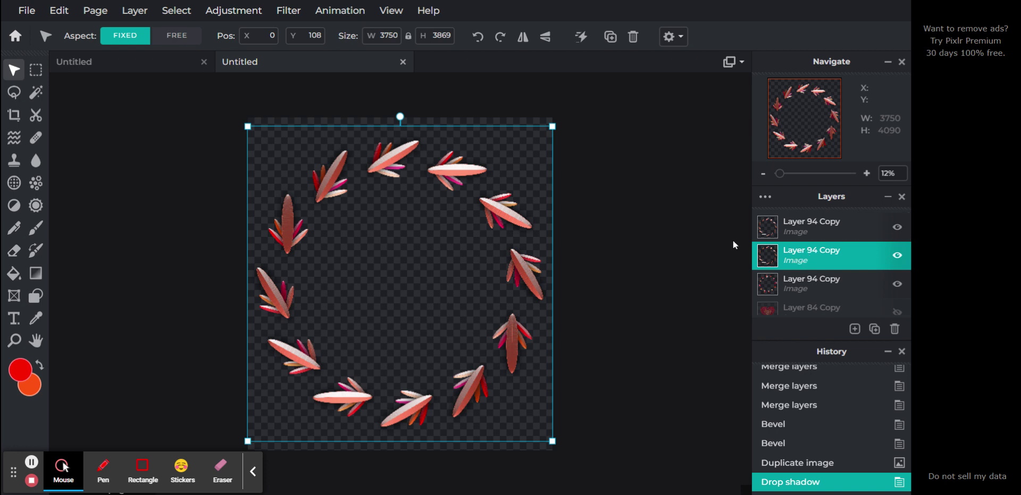
Step: Wand-select the empty area around the small leaves, cut it from the shadowed large-petal copy and deselect
click(786, 282)
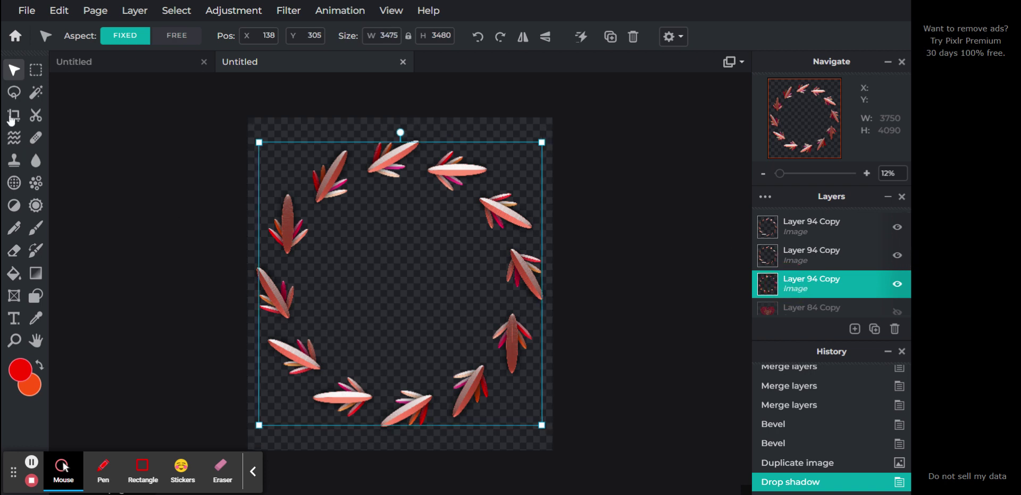
click(36, 93)
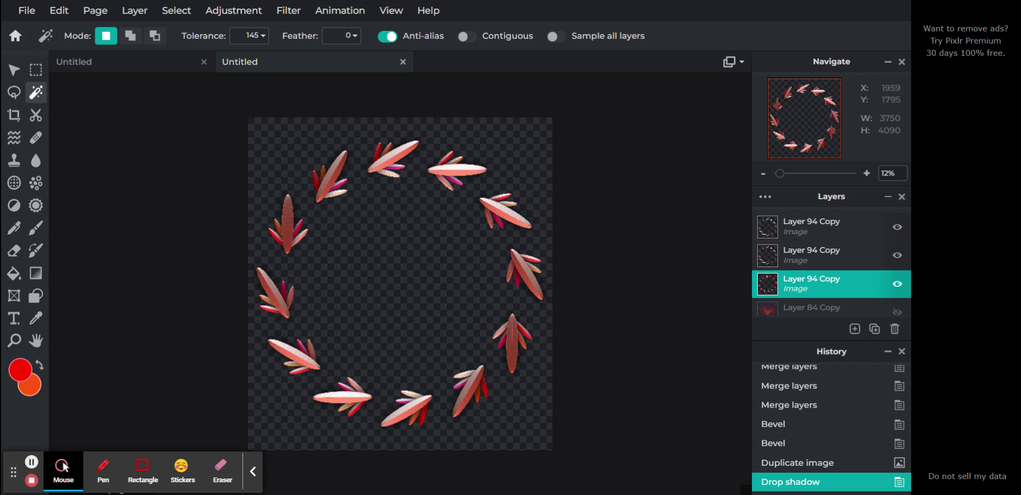
click(407, 263)
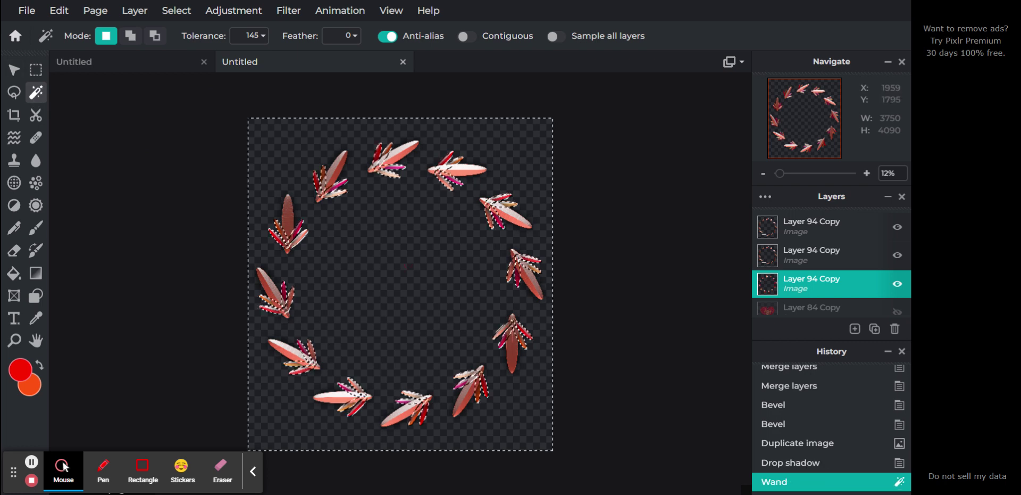
click(820, 256)
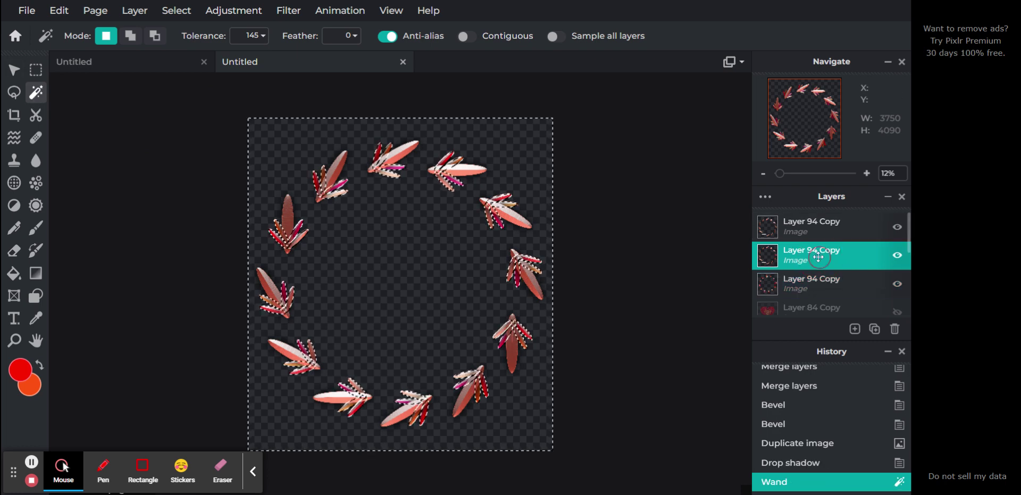
key(alt)
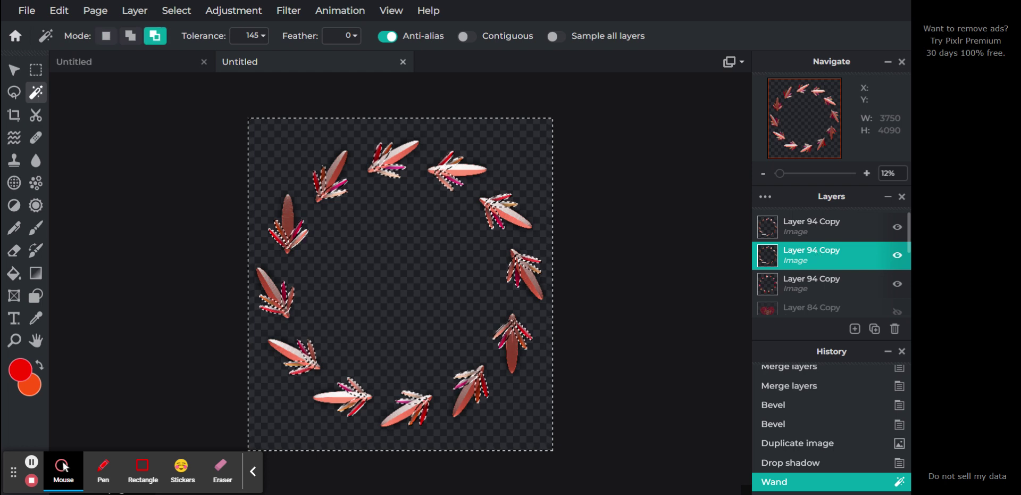
key(ctrl+x)
key(ctrl+d)
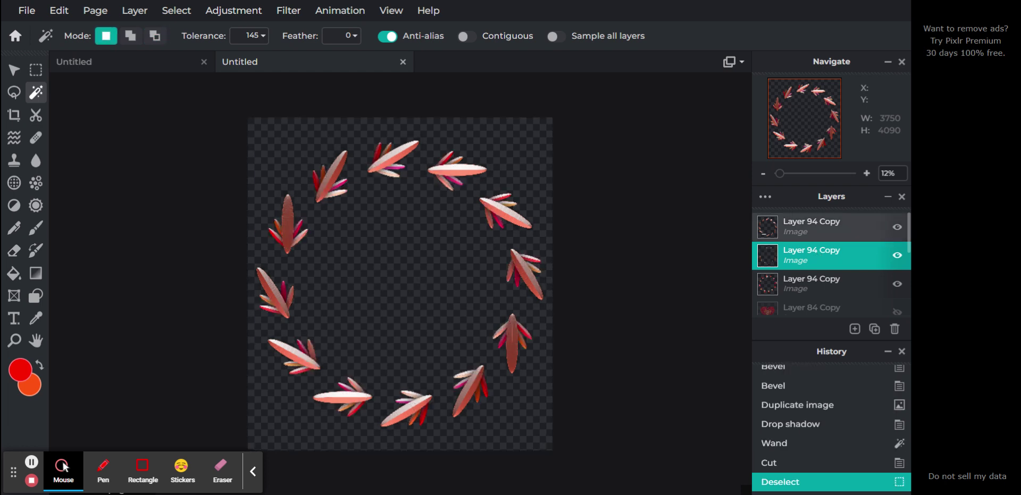
Step: Merge the top large-petal layer down through the shadow copy and the small-leaf ring into a single wreath layer
click(808, 229)
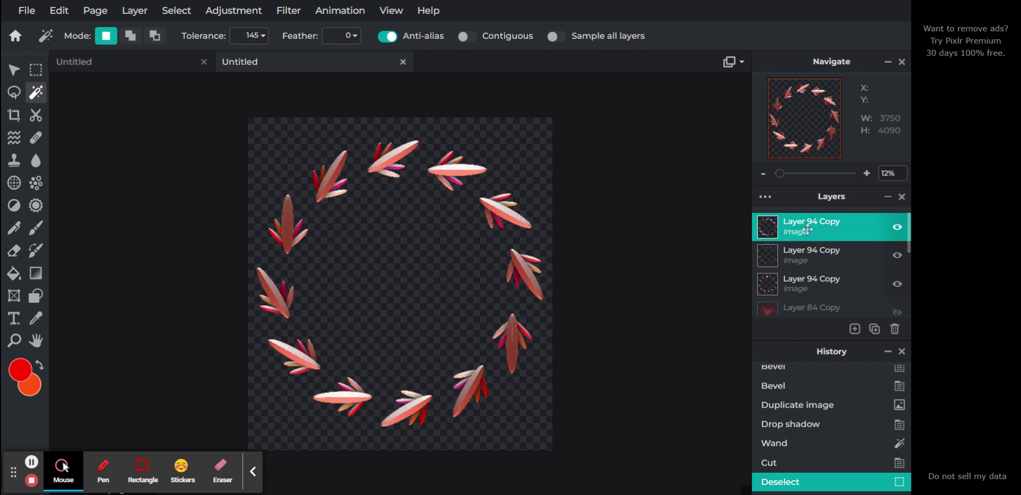
click(808, 229)
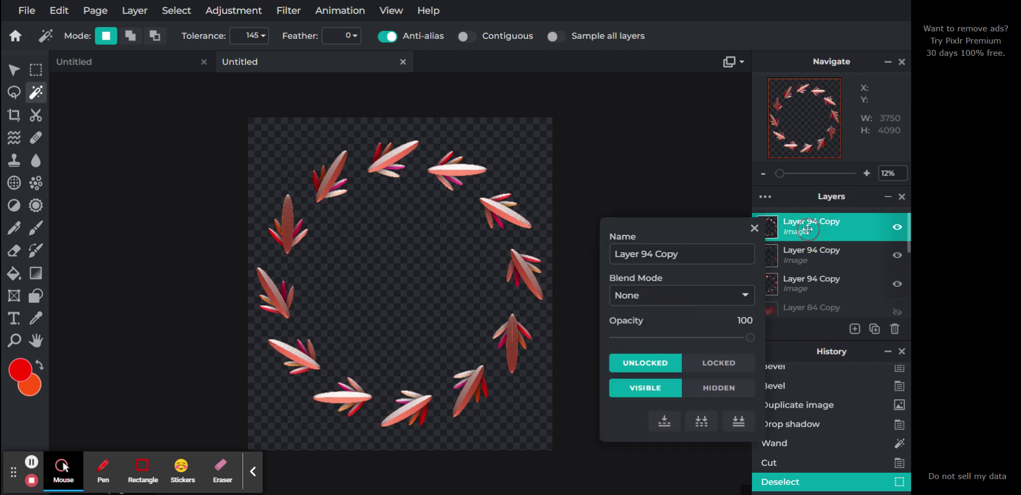
click(663, 432)
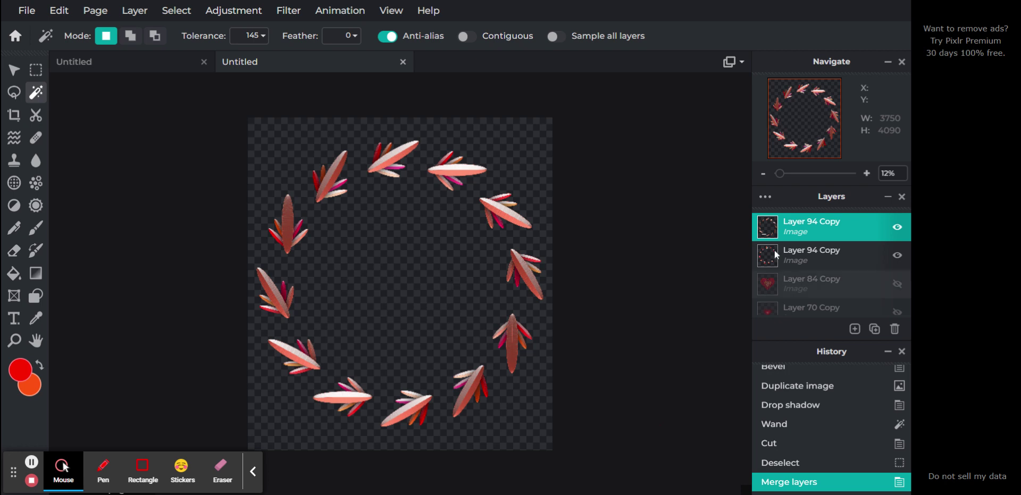
click(810, 229)
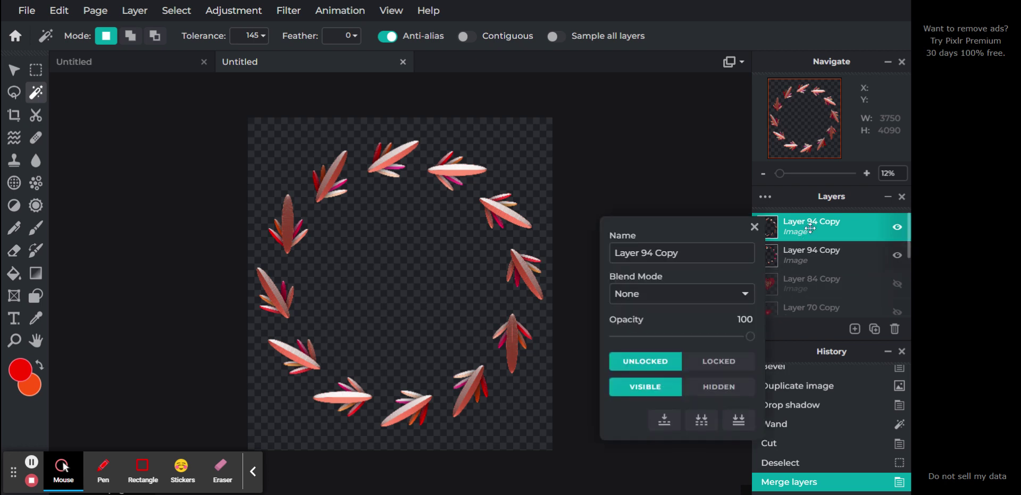
click(664, 419)
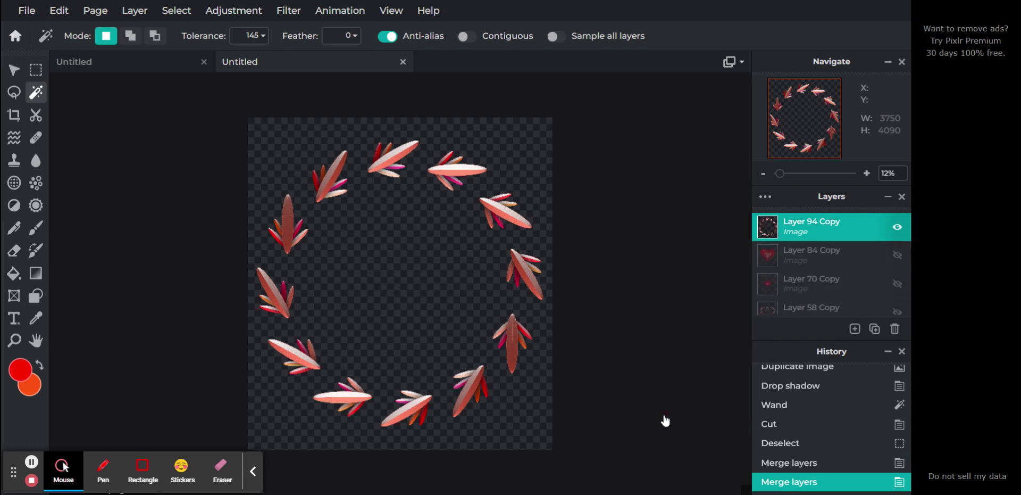
Step: Shrink the wreath to about 3102 × 3404 px and center it on the canvas
click(14, 70)
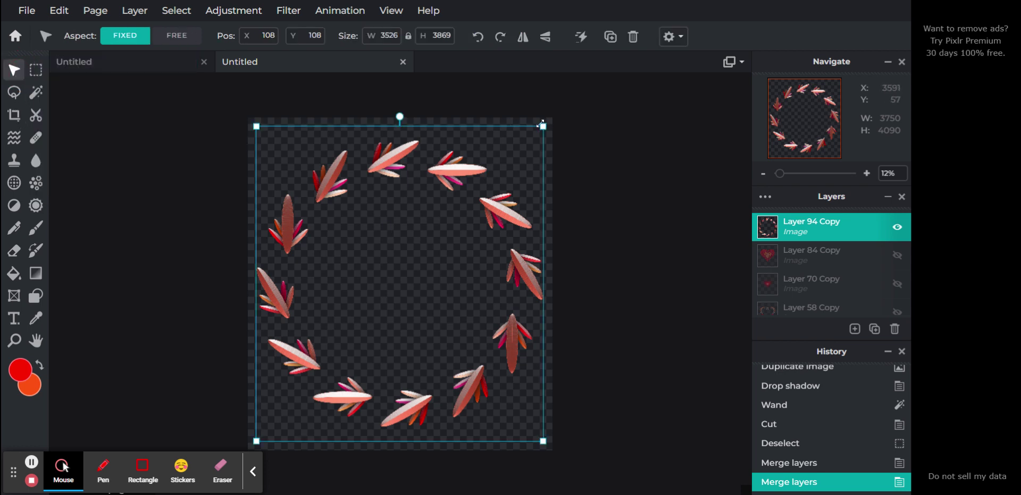
drag(543, 126, 509, 163)
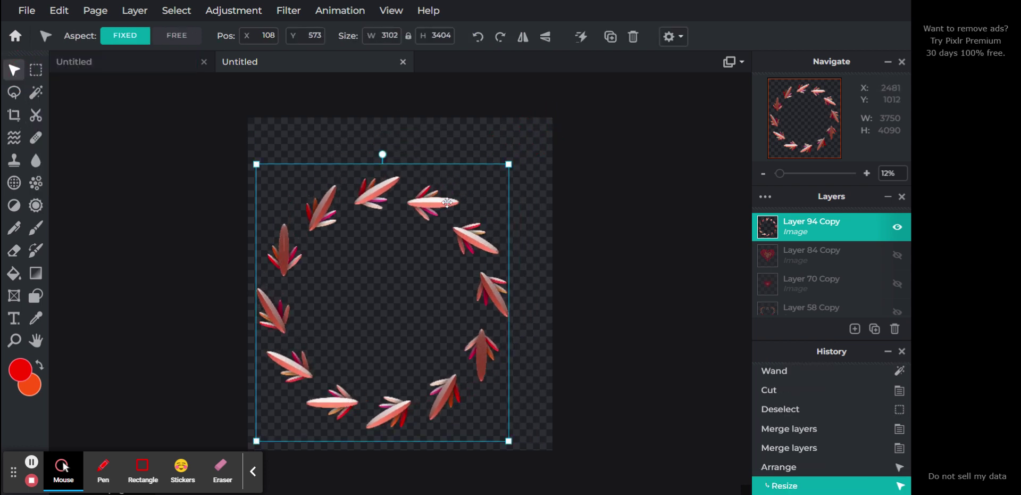
drag(447, 204, 464, 193)
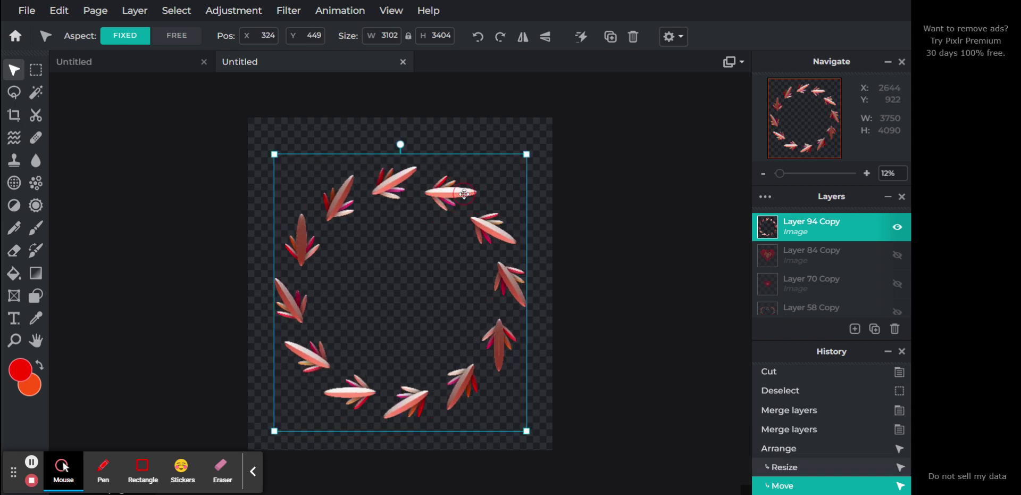
Step: Show the layered glitter heart in Layer 84 Copy and hide the wreath layer
click(896, 254)
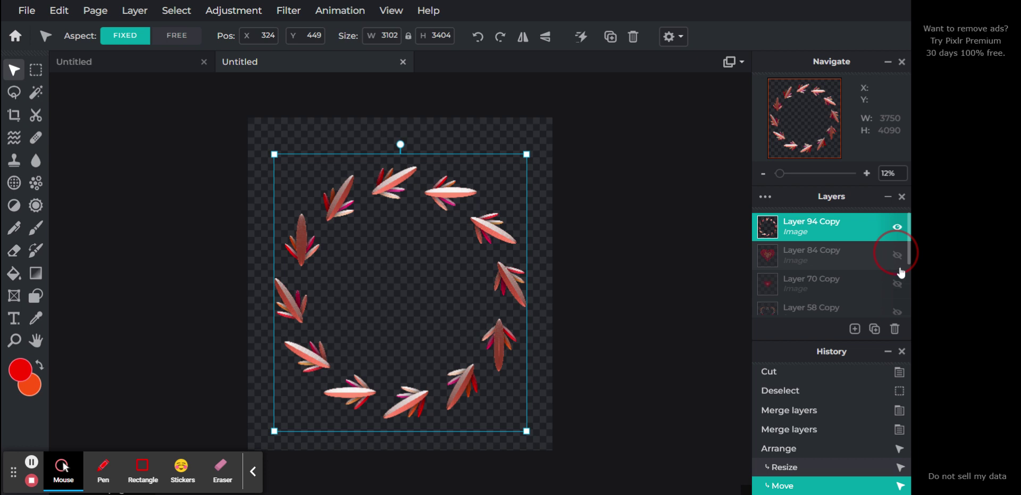
click(898, 228)
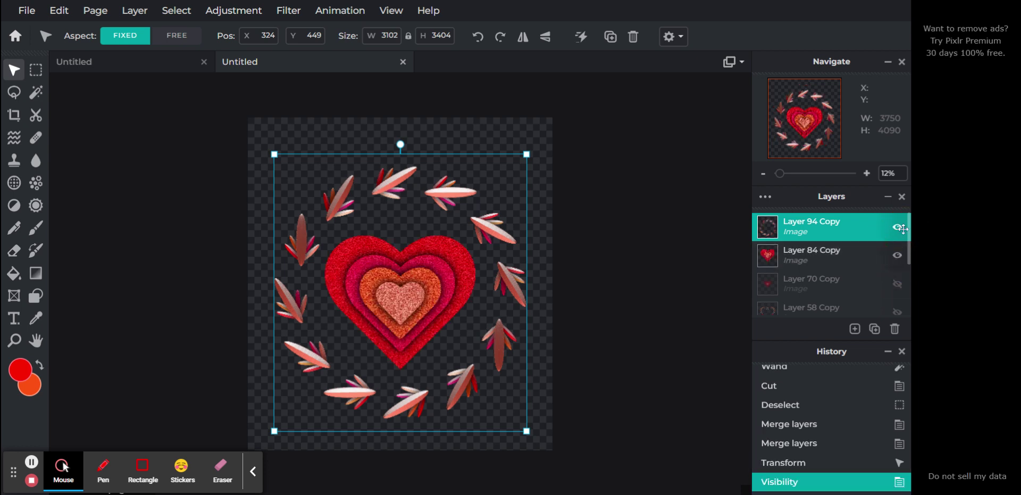
click(899, 228)
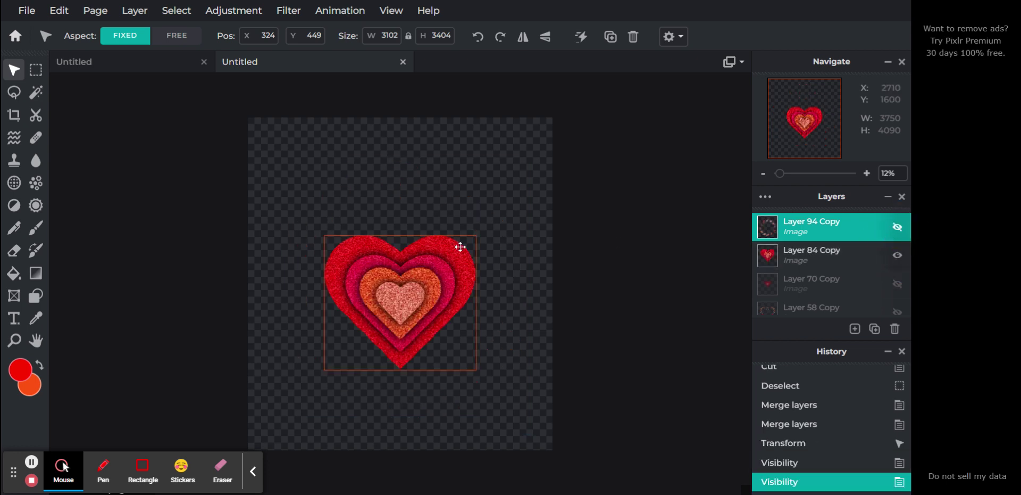
Step: Shrink the layered heart to about 794 × 704 px and place it in the upper-left part of the canvas
click(435, 287)
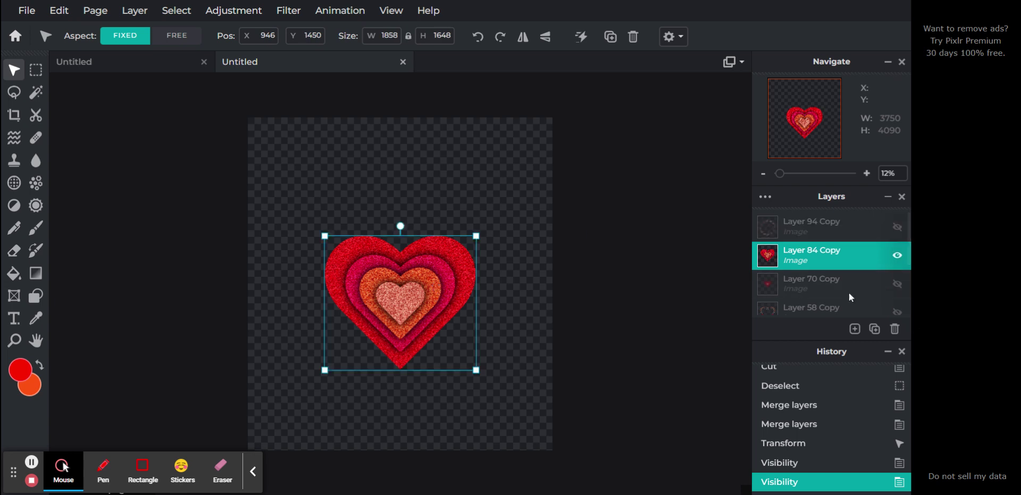
drag(441, 249, 418, 256)
drag(394, 301, 362, 272)
drag(337, 301, 332, 194)
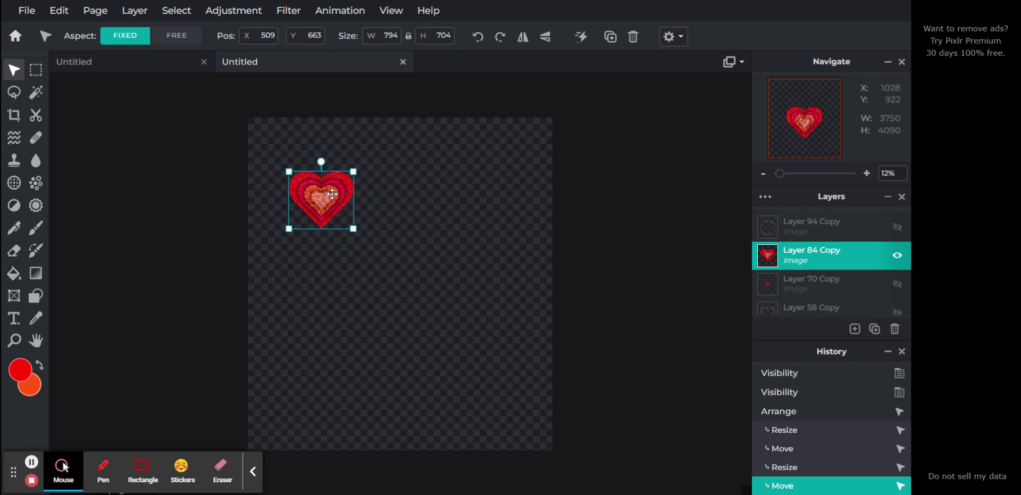
Step: Show the glowing heart in Layer 70 Copy, shrink it to about 1144 × 1248 px and place it beside the layered heart
click(808, 289)
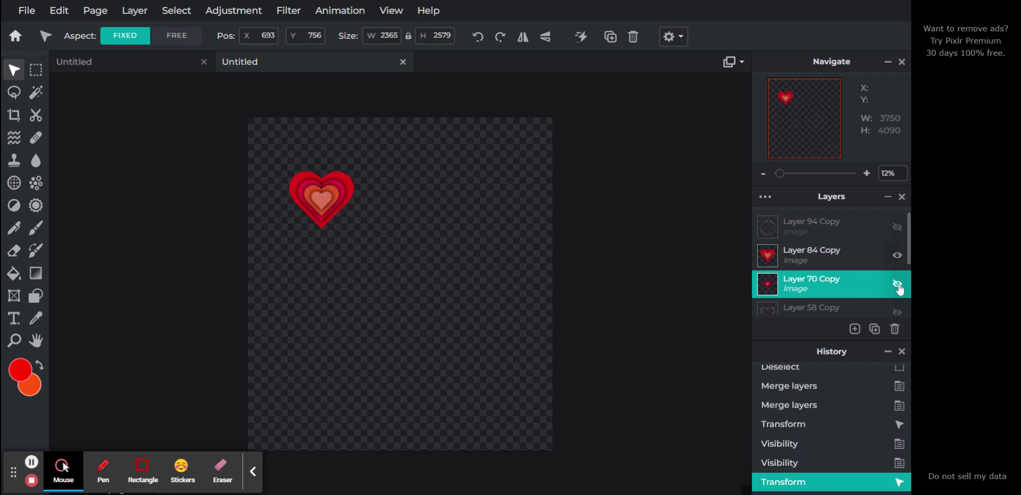
click(897, 284)
drag(498, 179, 396, 267)
drag(367, 341, 467, 204)
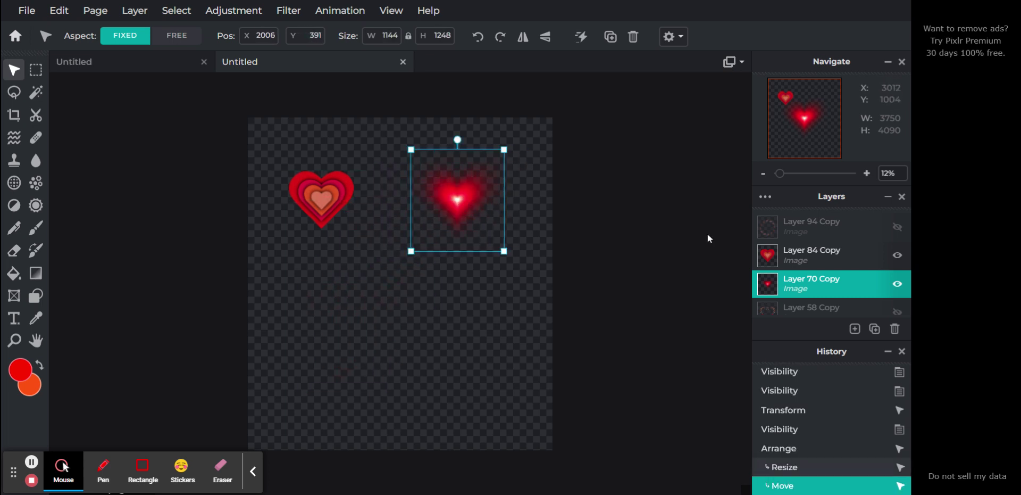
Step: Merge the layered heart with the glowing heart and move the pair down to the middle of the canvas
double_click(789, 251)
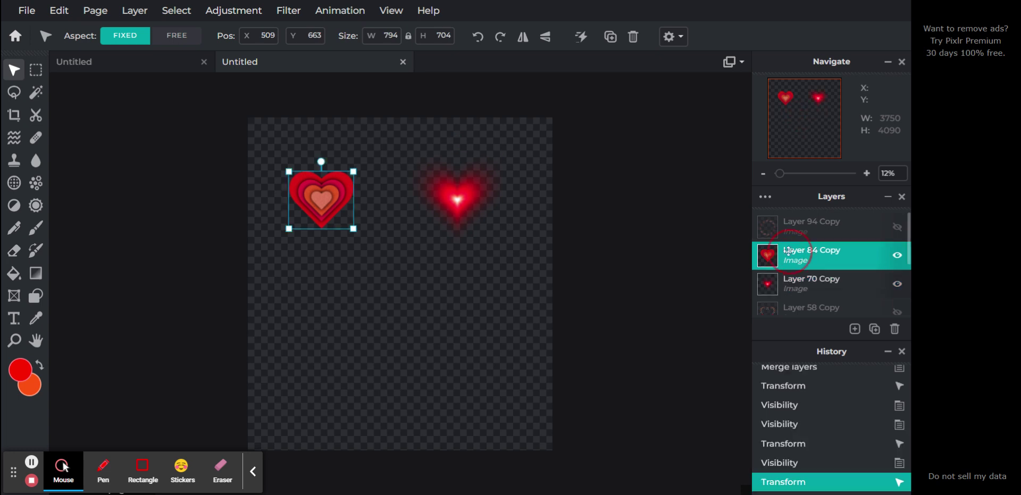
click(665, 446)
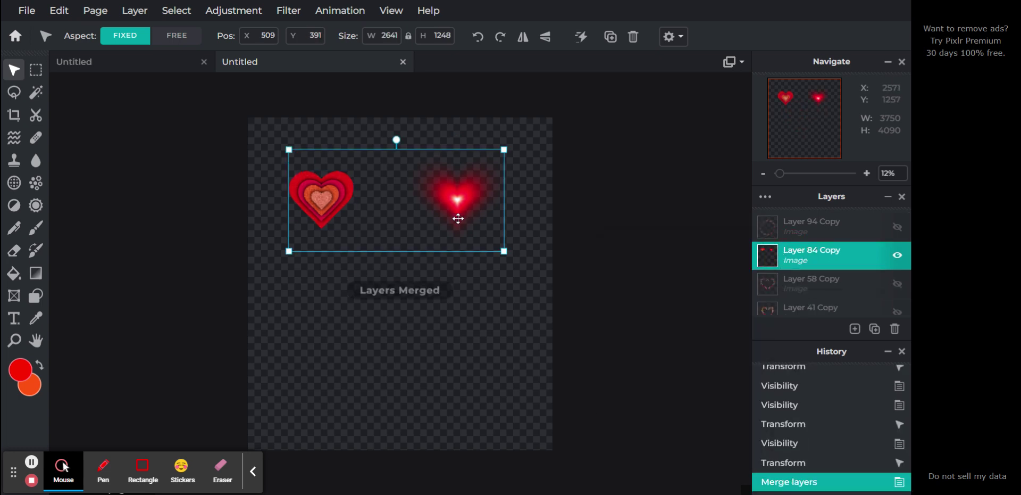
drag(472, 217, 462, 310)
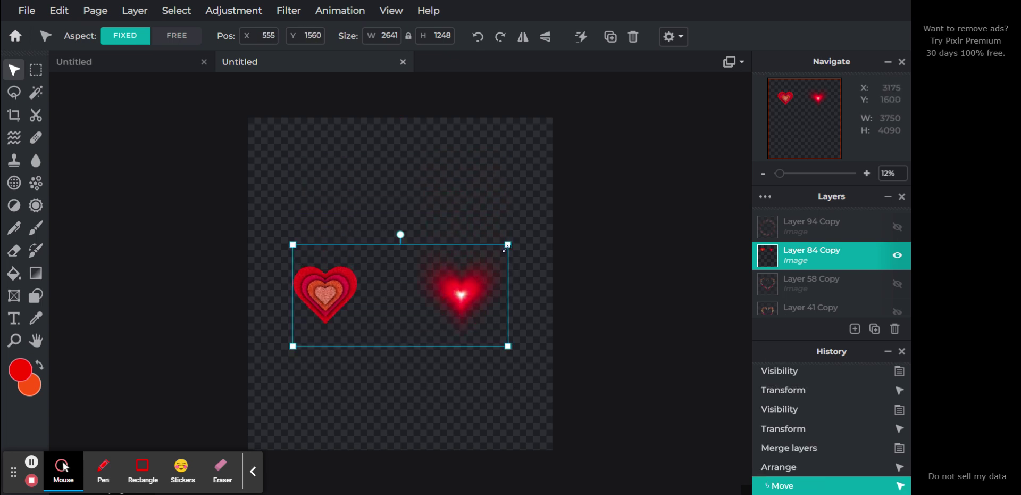
Step: Shrink the merged pair of hearts to about 2079 × 982 px and keep it in the middle of the canvas
drag(507, 247, 463, 288)
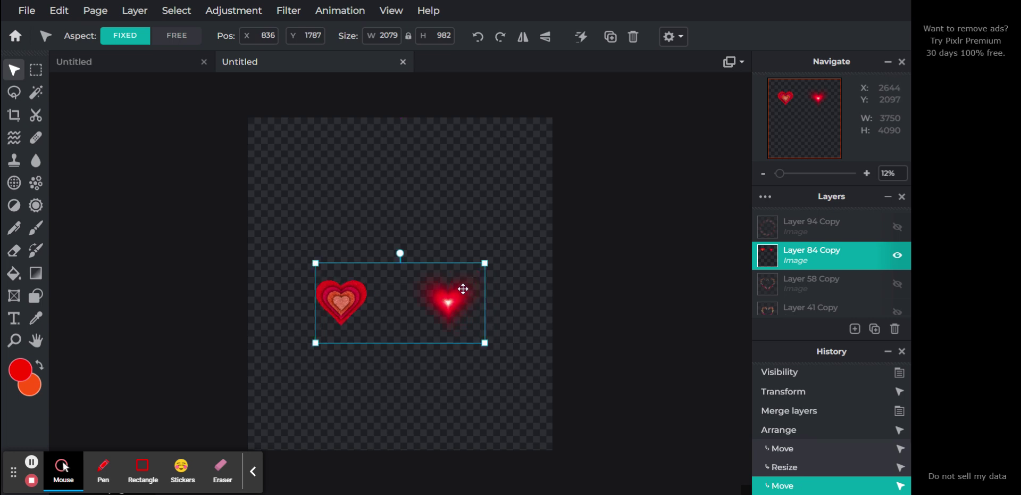
Step: Show the beaded heart outline in Layer 58 Copy, shrink it to about 1351 × 1247 px and place it in the canvas's upper-left corner
click(811, 285)
click(897, 288)
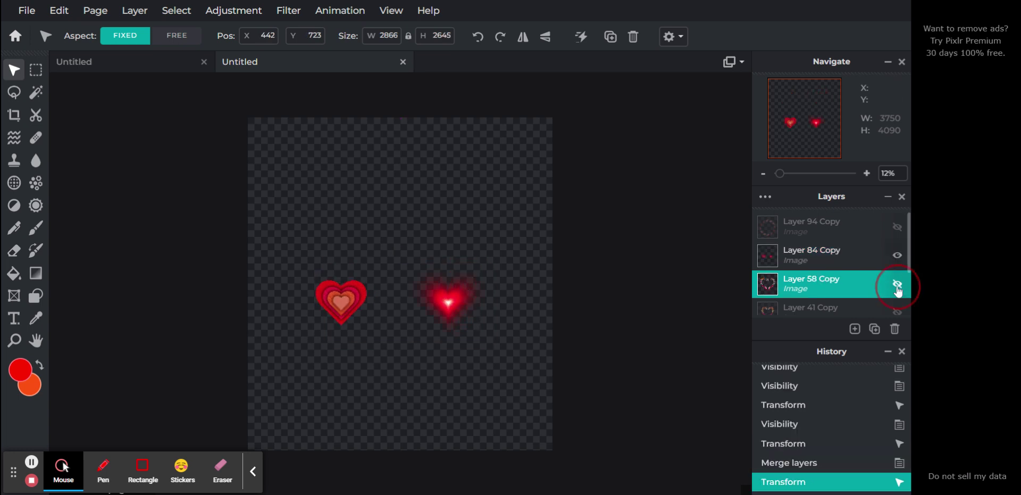
drag(519, 180, 388, 262)
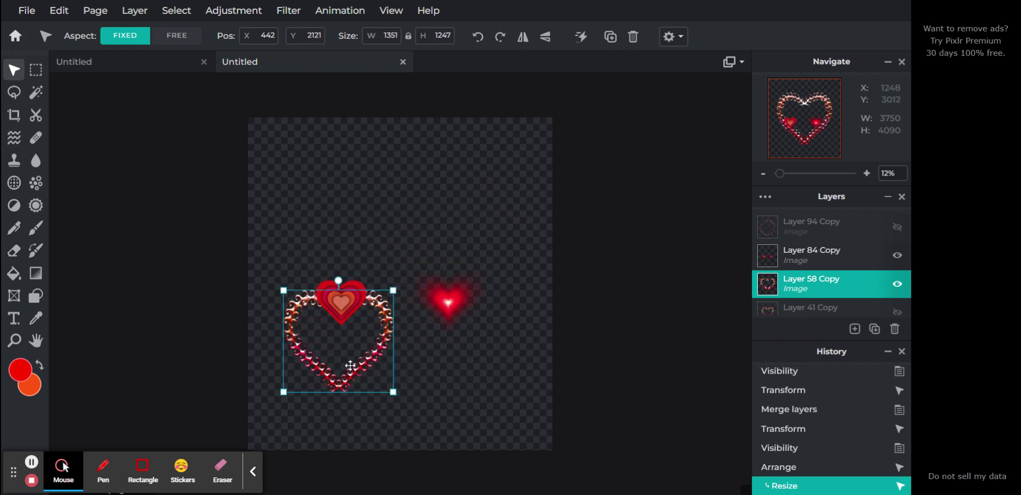
drag(350, 366, 316, 209)
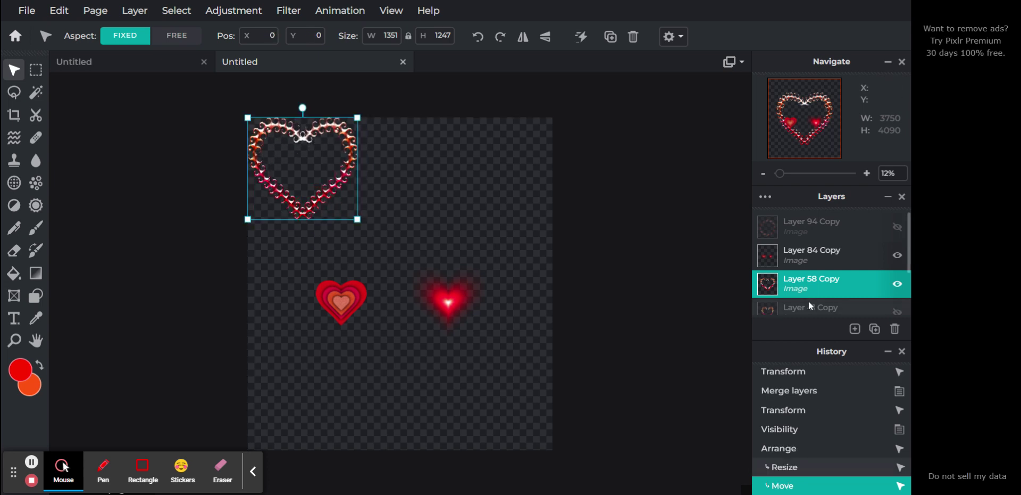
Step: Show the spiky heart outline in Layer 41 Copy, shrink it to about 1523 × 1498 px and place it in the canvas's upper-right corner
scroll(809, 301, down, 2)
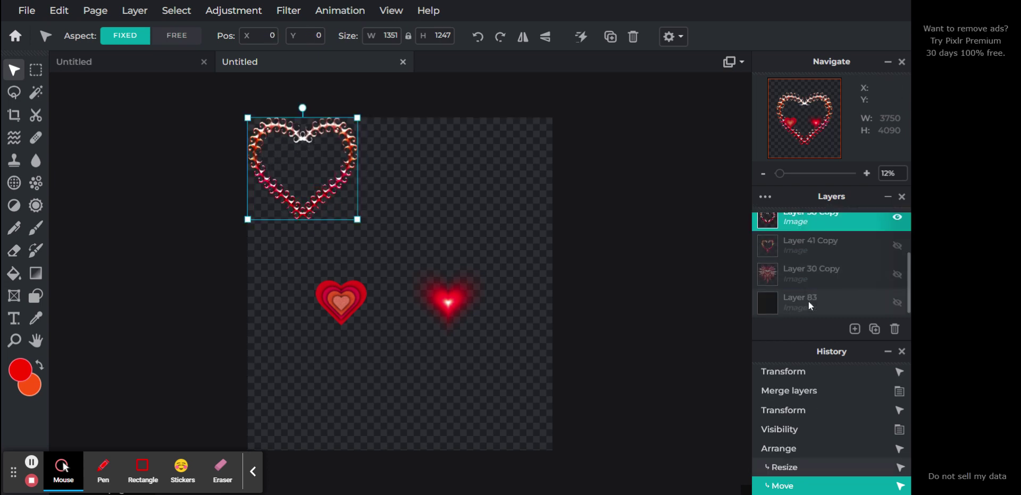
click(897, 244)
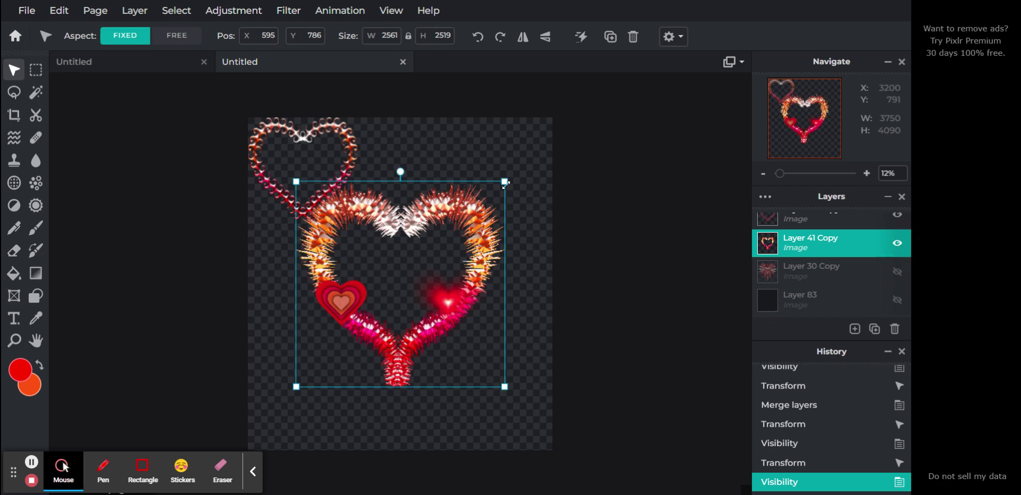
drag(506, 183, 516, 130)
drag(553, 260, 506, 198)
drag(545, 109, 531, 132)
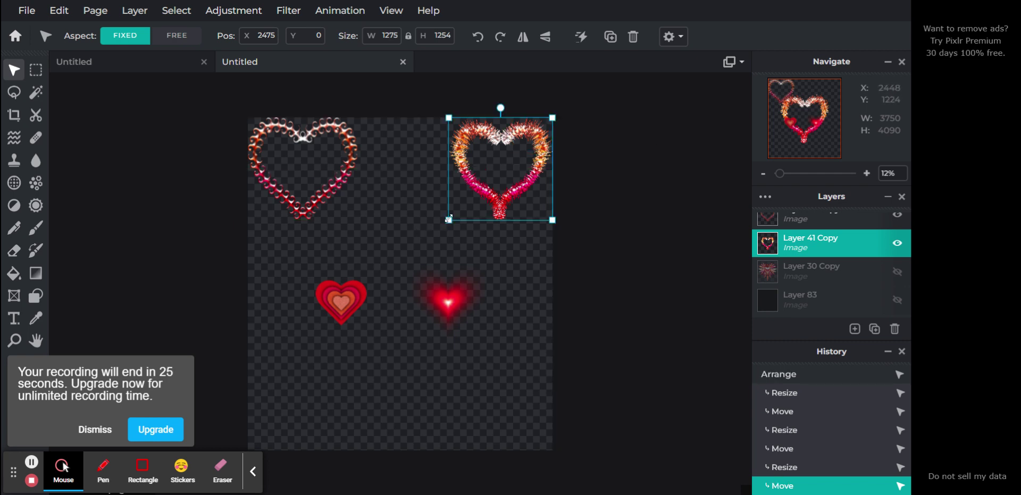
drag(449, 219, 429, 240)
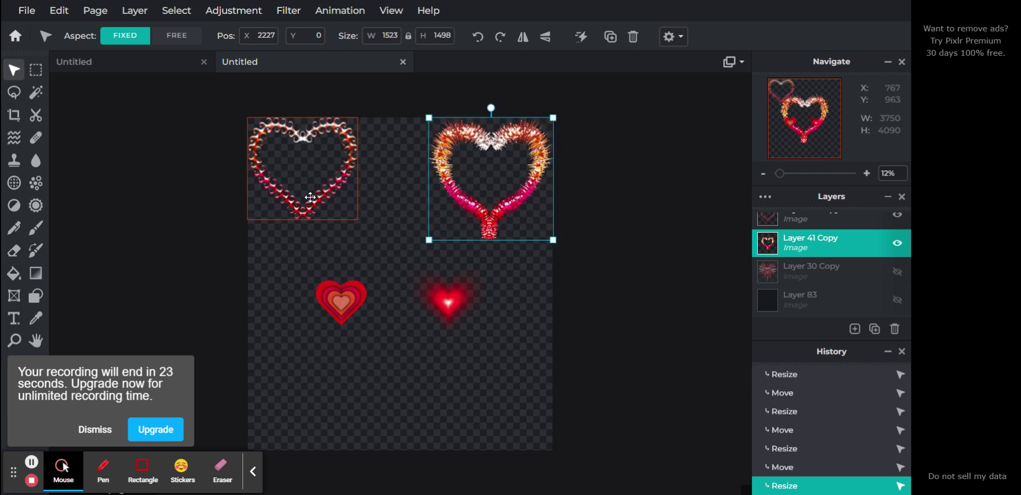
Step: Enlarge the beaded heart outline in the upper-left corner to about the height of the spiky heart and deselect it
click(346, 210)
mouse_move(357, 220)
mouse_down()
mouse_move(384, 245)
mouse_move(354, 217)
mouse_up()
drag(382, 247, 362, 213)
click(623, 246)
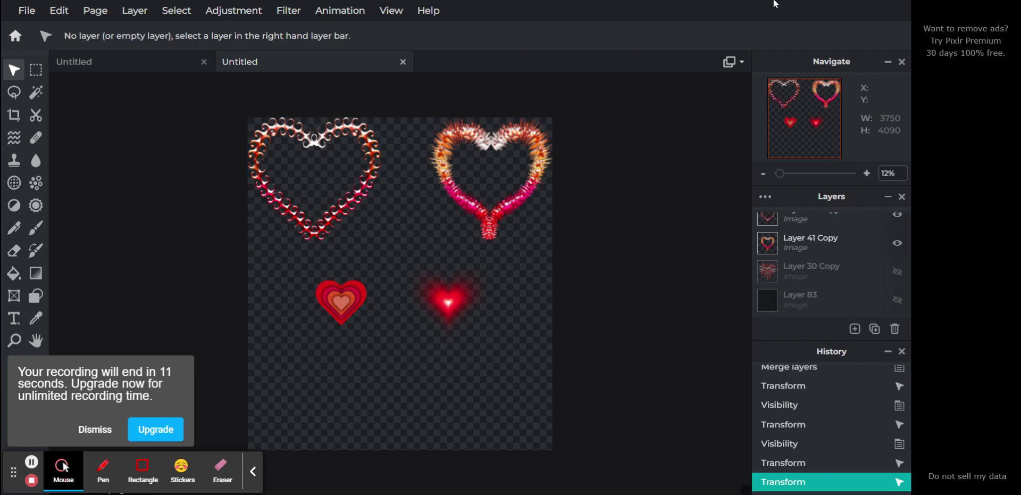